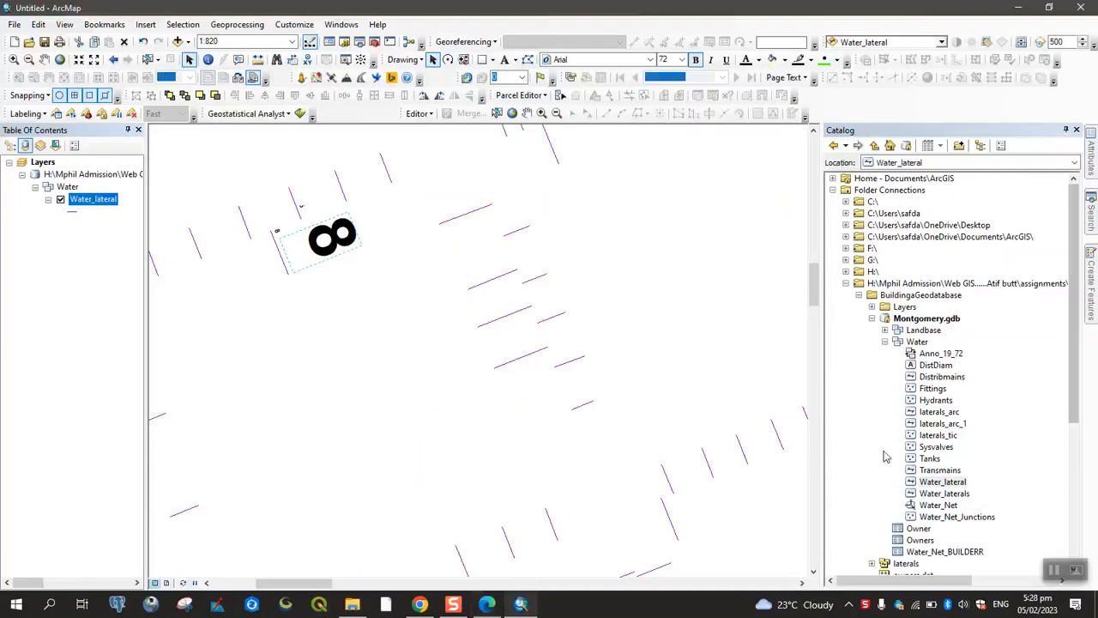
Create a layer file from the Water_lateral feature class, checking the tutorial PDF's naming instructions, and save it as Water_lateral.lyr in the BuildingaGeodatabase folder.
right_click(941, 483)
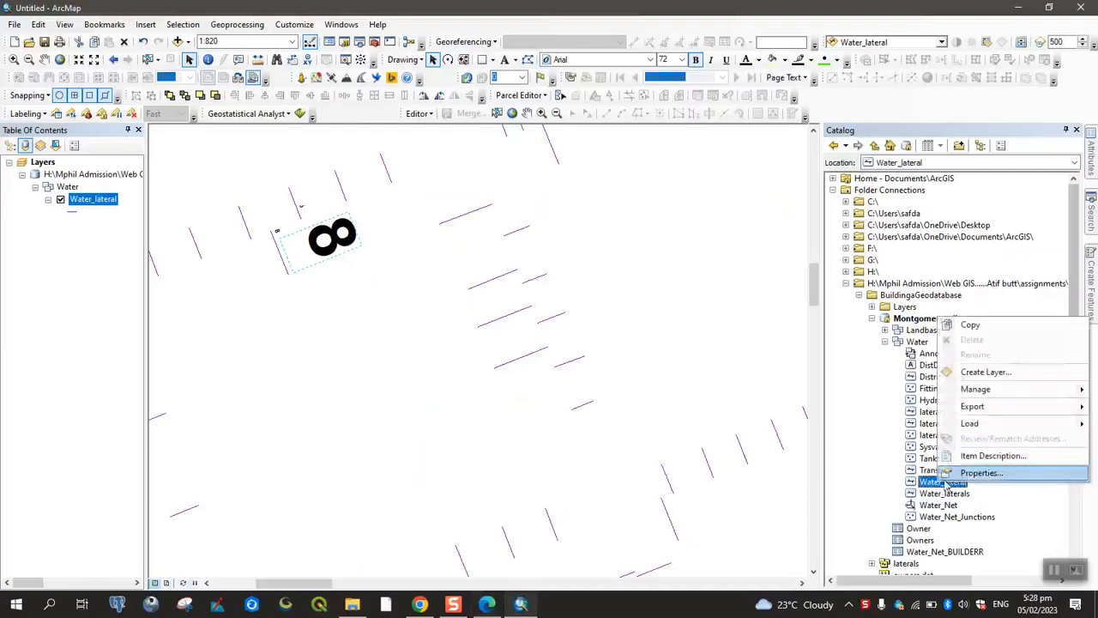
click(995, 373)
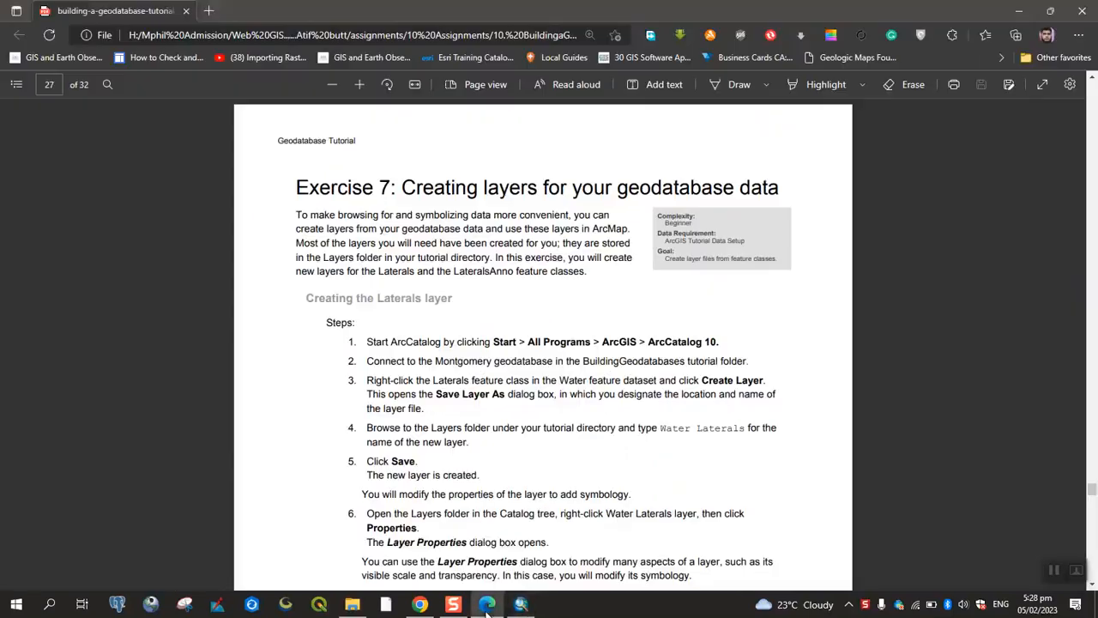
click(487, 604)
scroll(468, 466, down, 1)
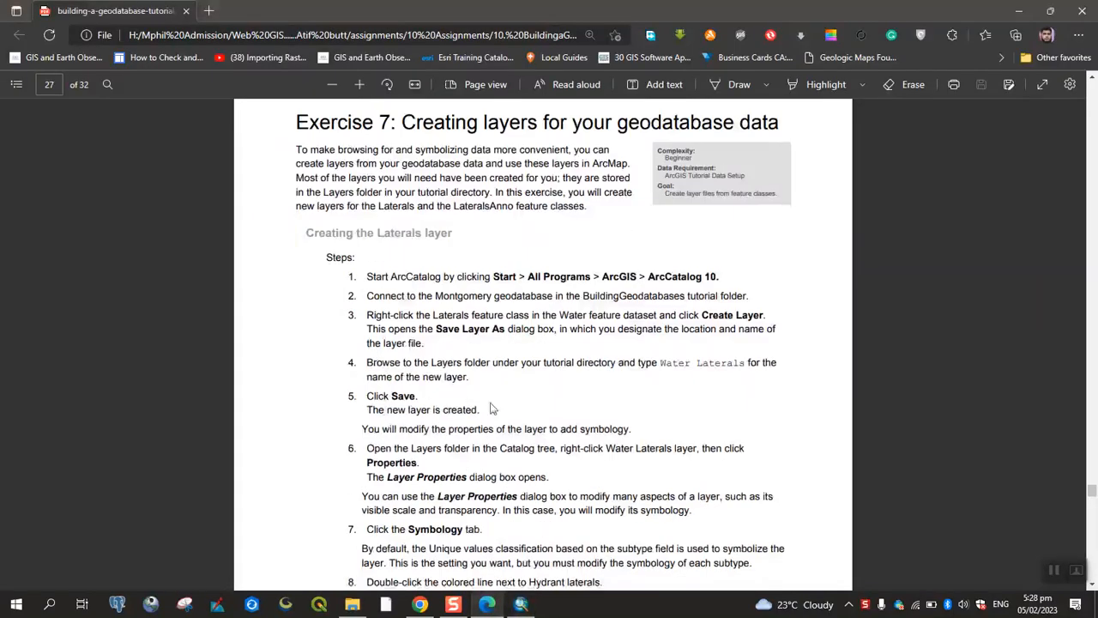
drag(661, 363, 726, 364)
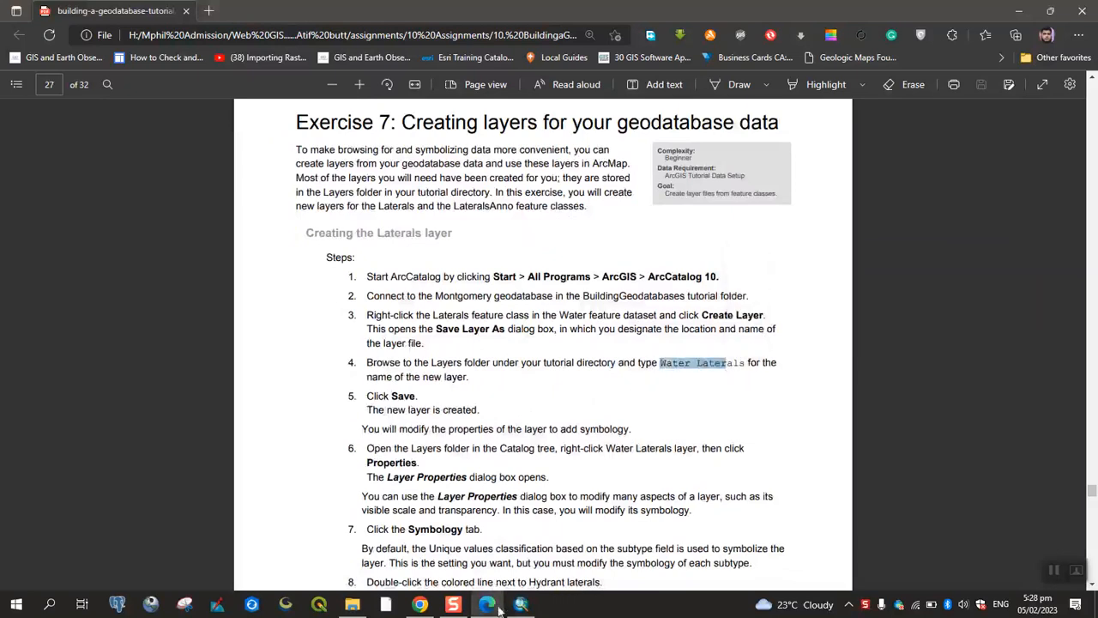
click(520, 604)
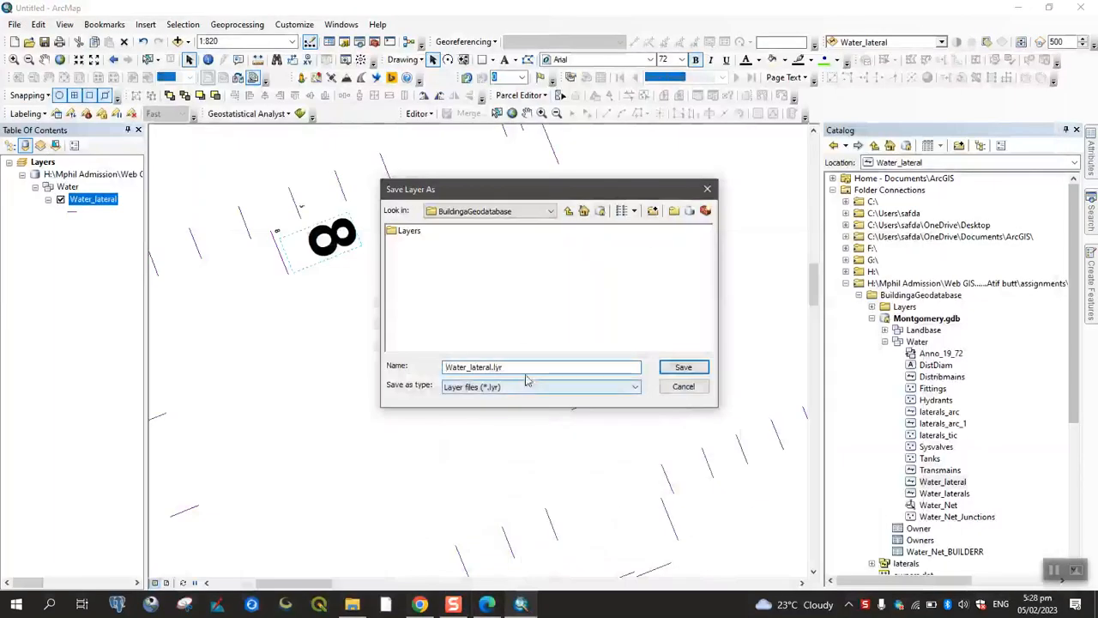
click(682, 366)
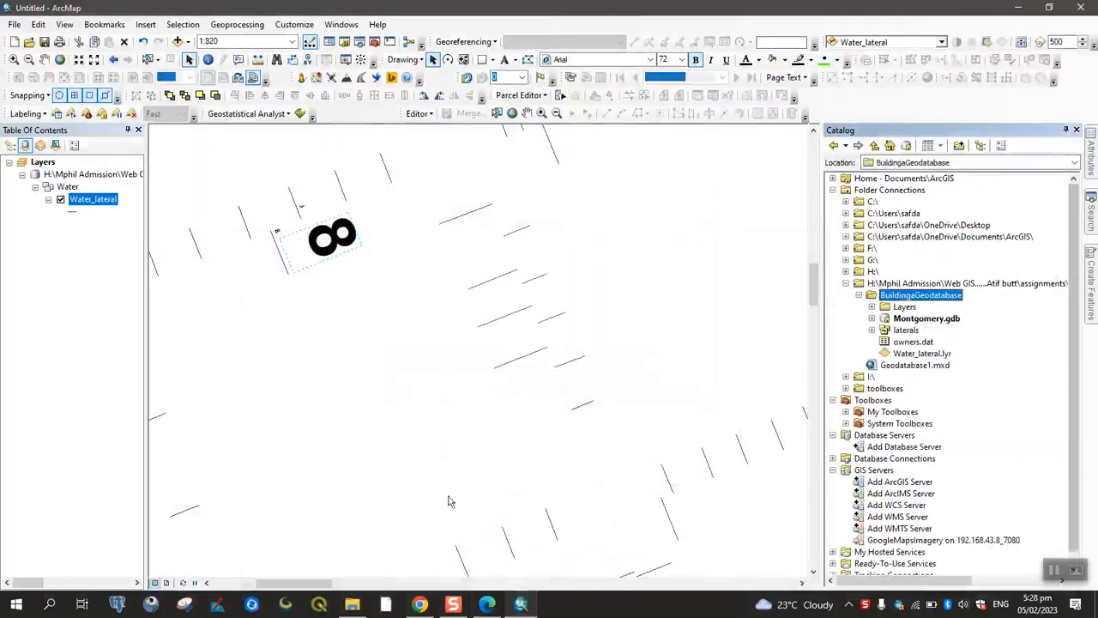
Consult the tutorial PDF's layer properties instructions, and open the properties of Water_lateral.lyr in ArcMap's BuildingaGeodatabase folder.
click(487, 604)
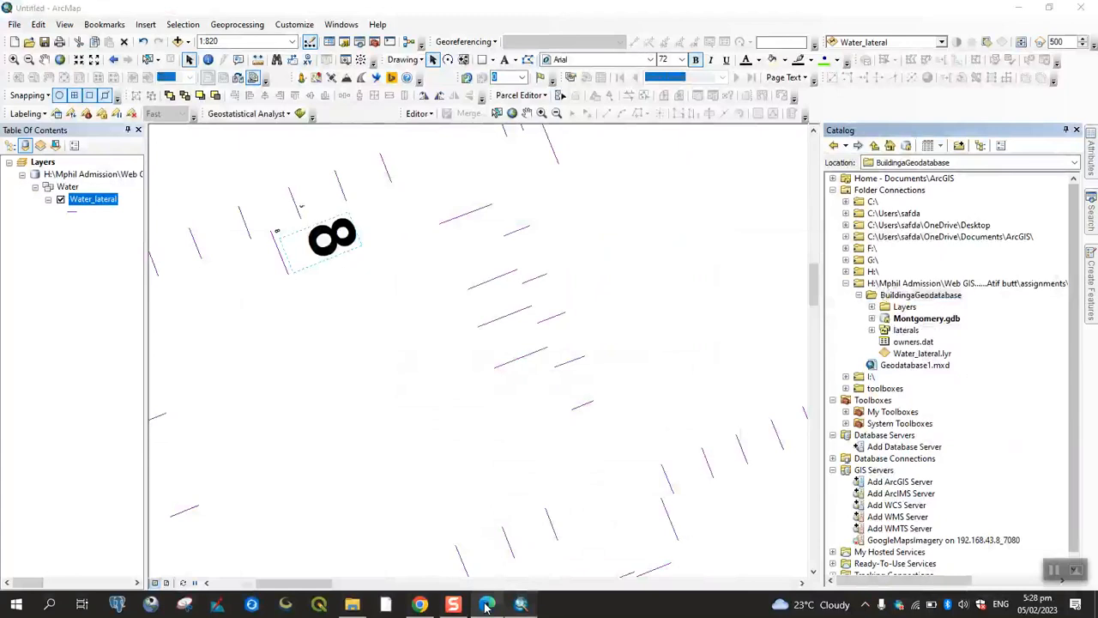
scroll(513, 444, down, 1)
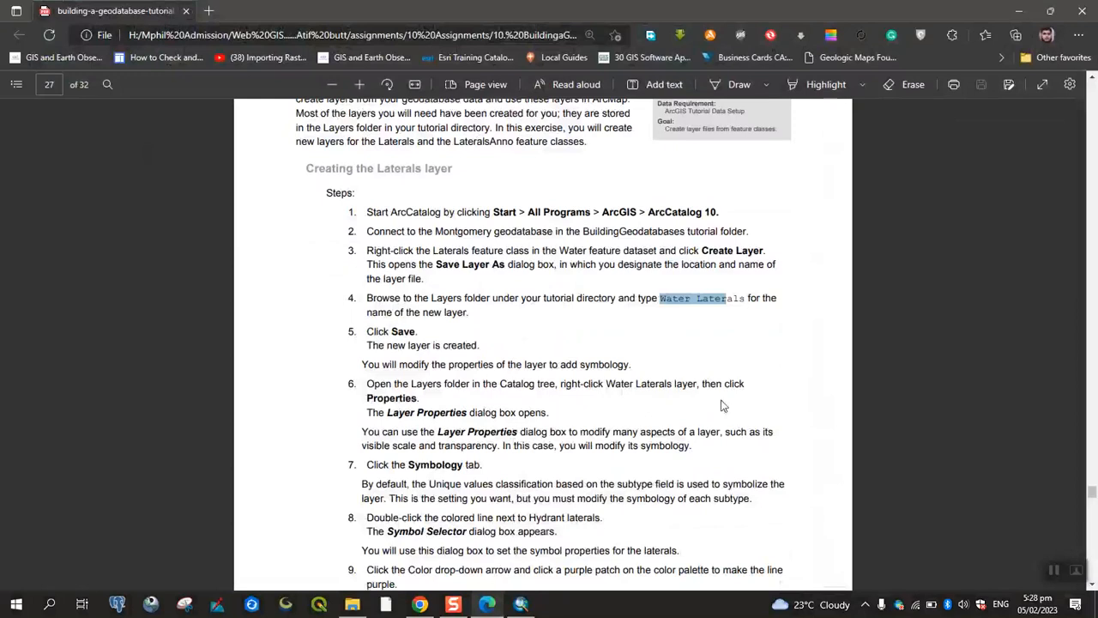
click(520, 604)
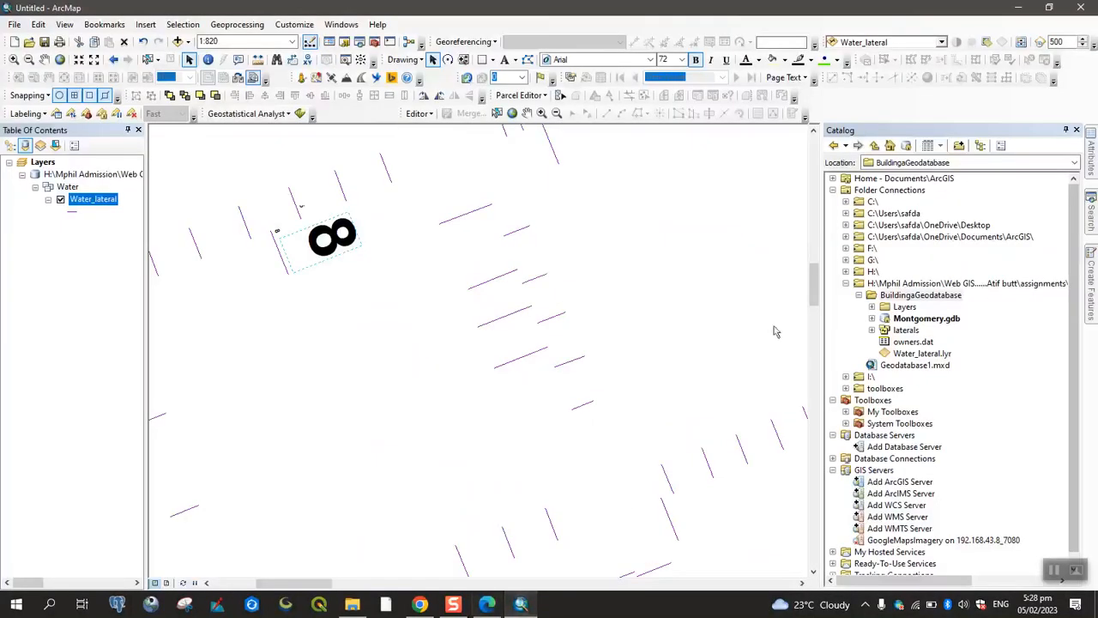
click(872, 306)
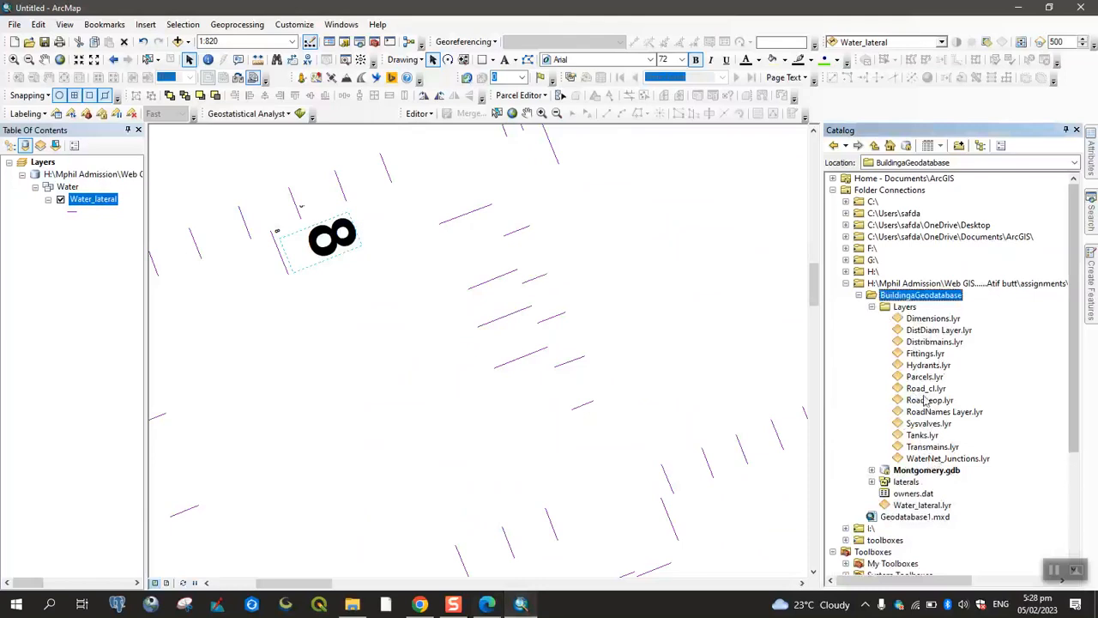
click(916, 505)
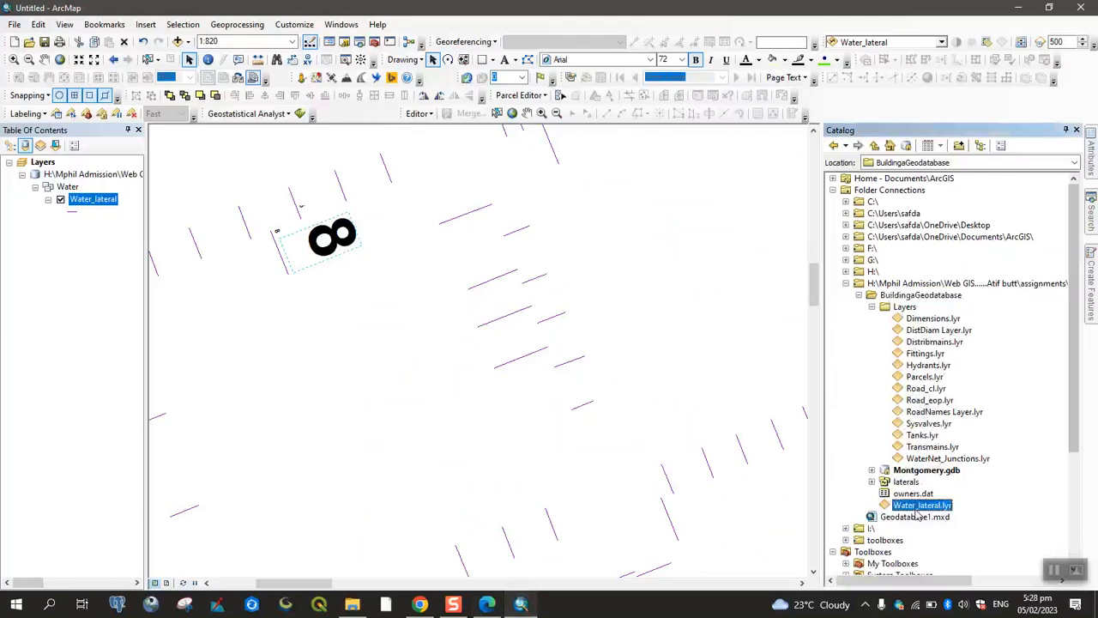
right_click(920, 506)
click(955, 500)
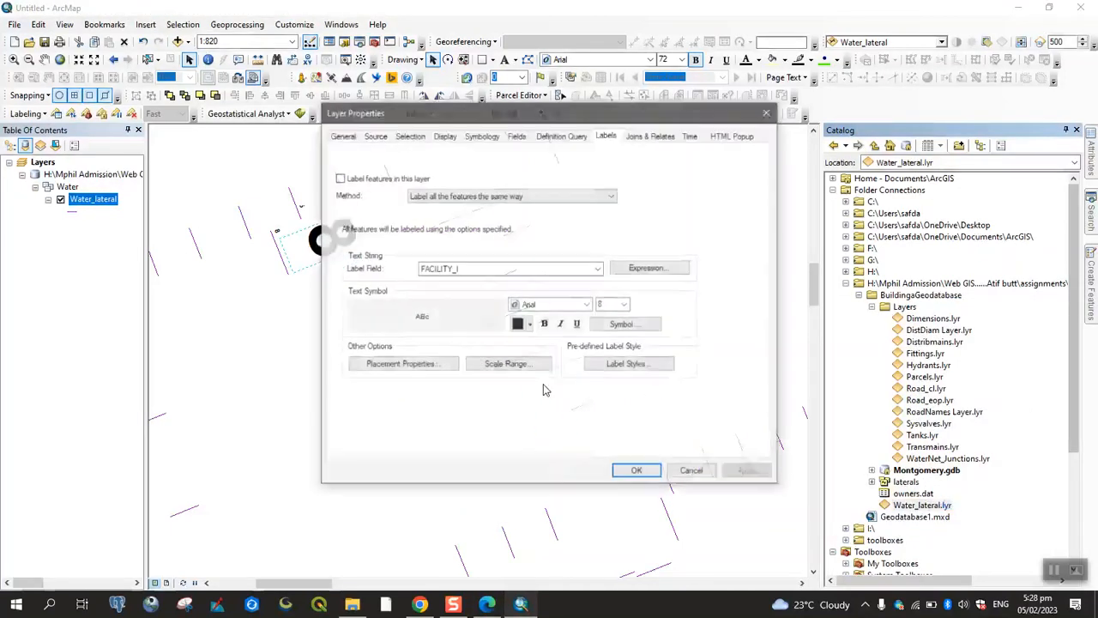
Read the tutorial PDF's instructions for symbolizing the laterals, and display the symbology settings of Water_lateral.lyr in ArcMap.
click(487, 605)
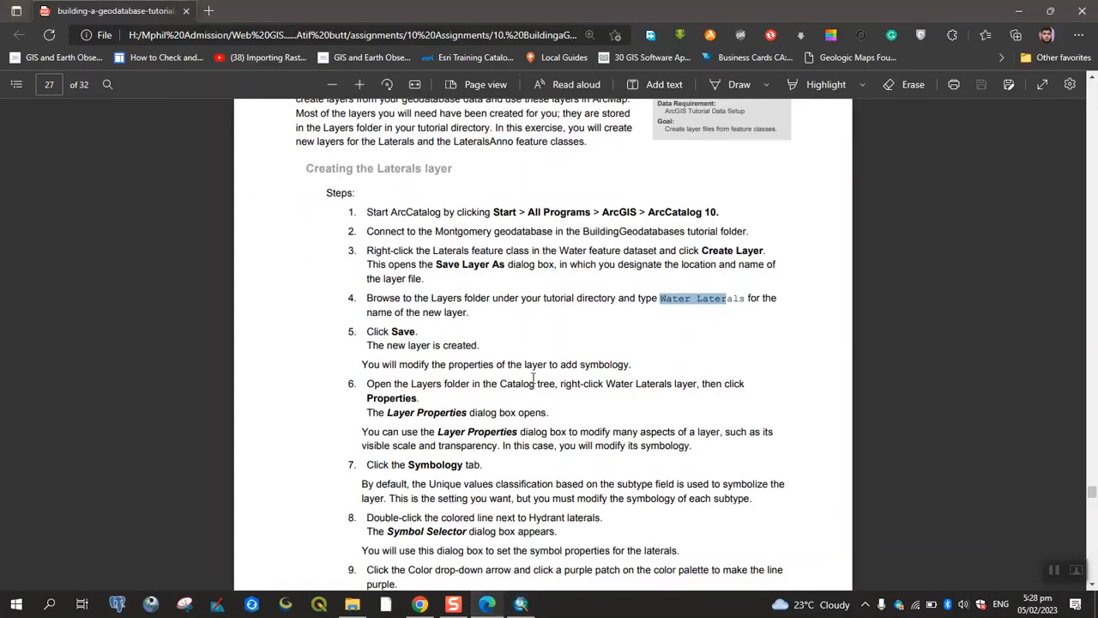
scroll(533, 377, down, 5)
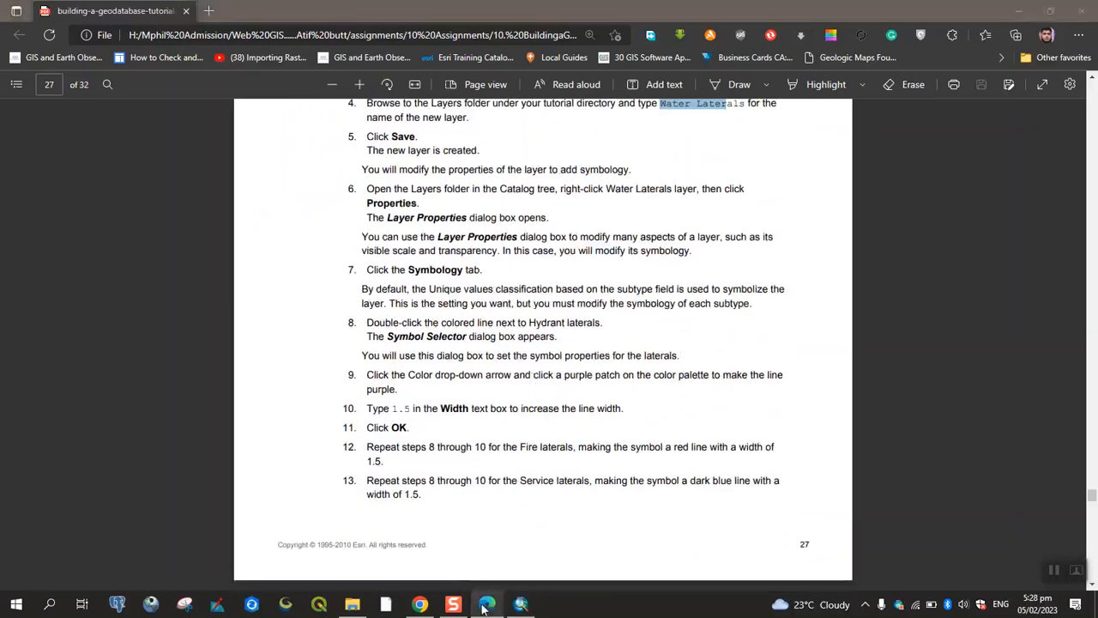
click(485, 600)
click(481, 136)
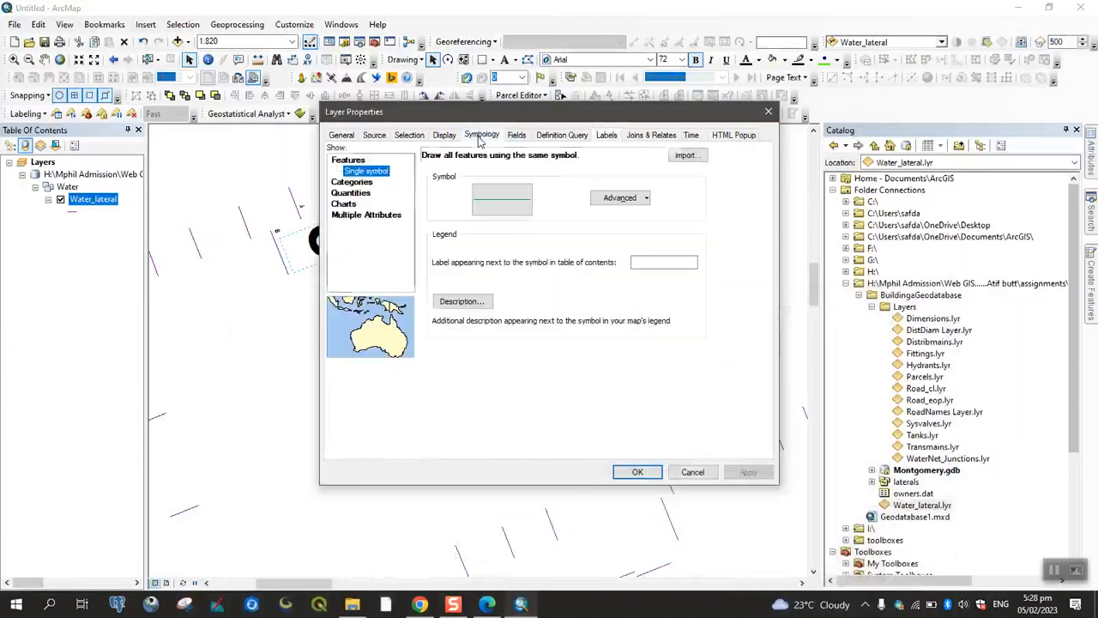
click(485, 604)
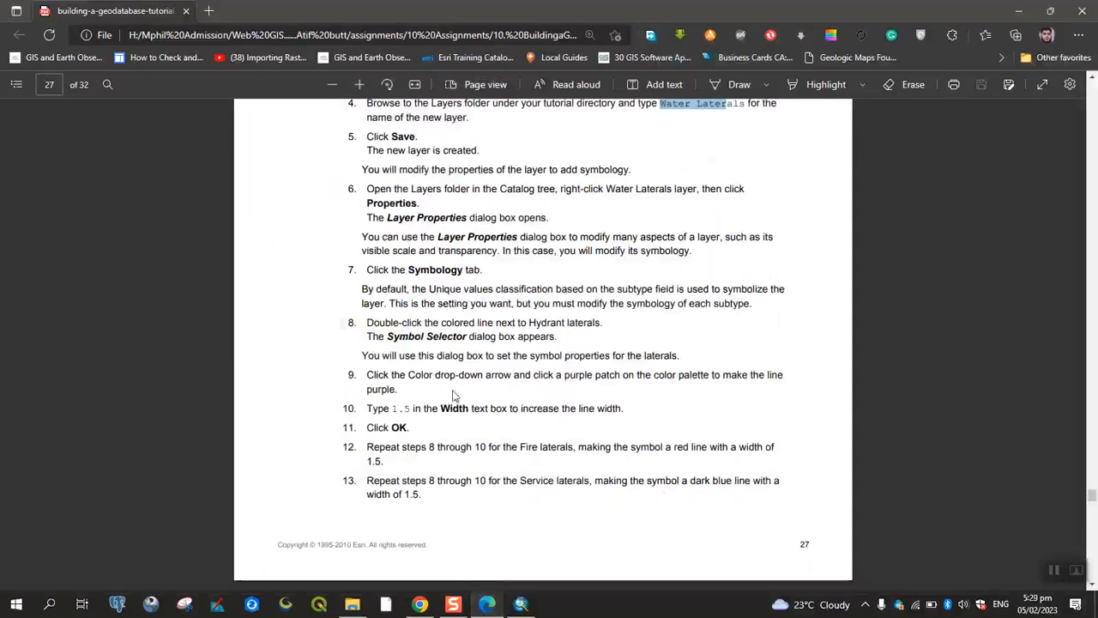
click(520, 604)
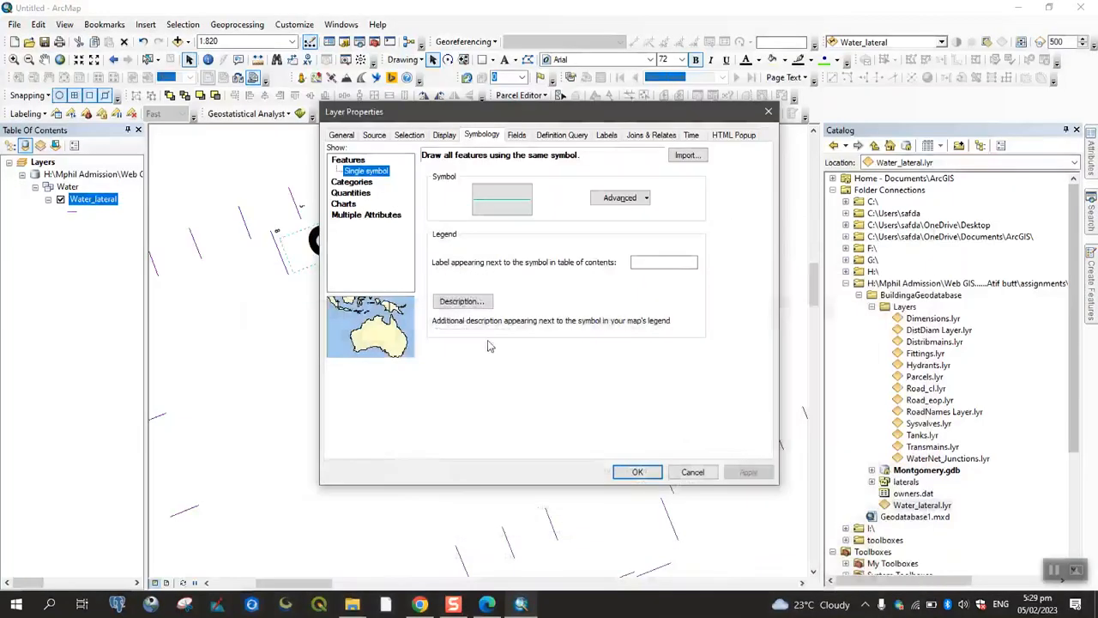
Change the color of the Water_lateral.lyr line symbol to a dark teal blue.
click(502, 201)
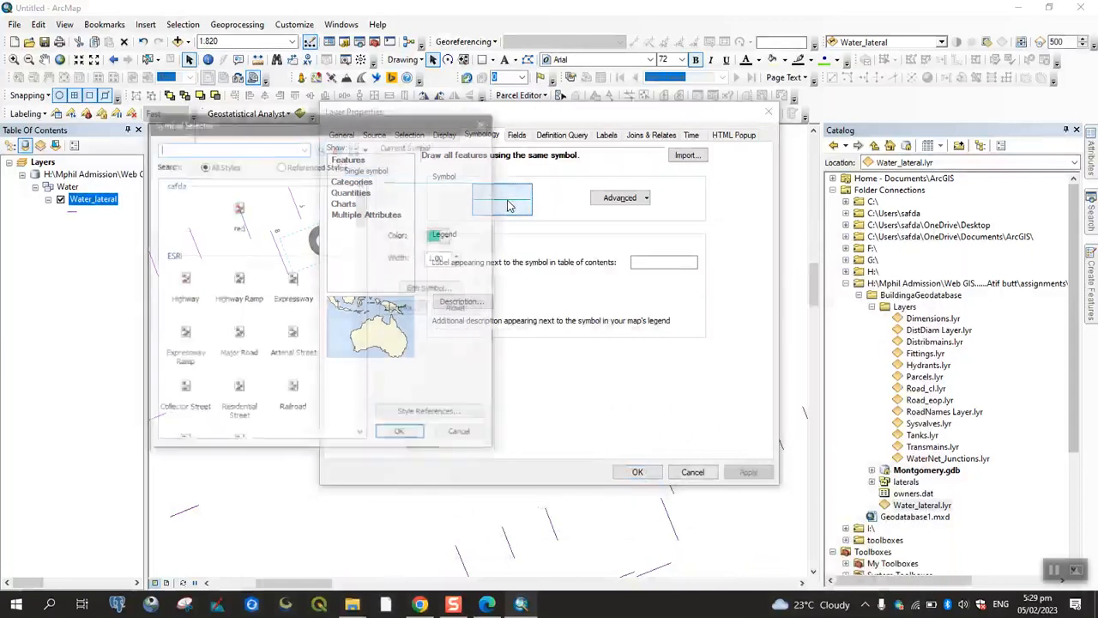
click(436, 235)
click(436, 238)
click(436, 237)
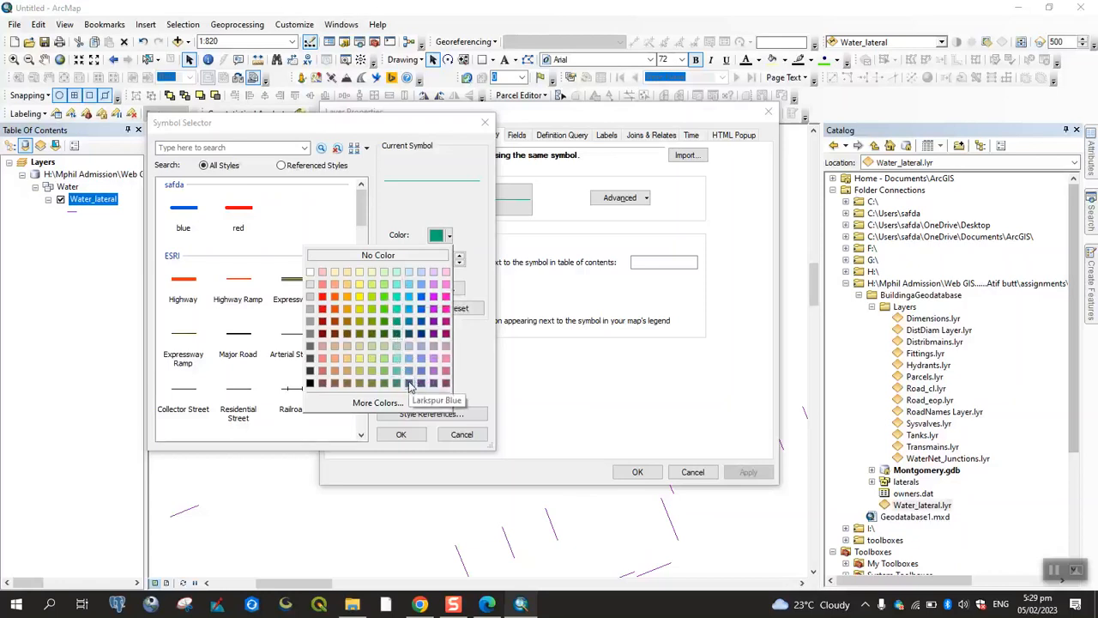
click(409, 331)
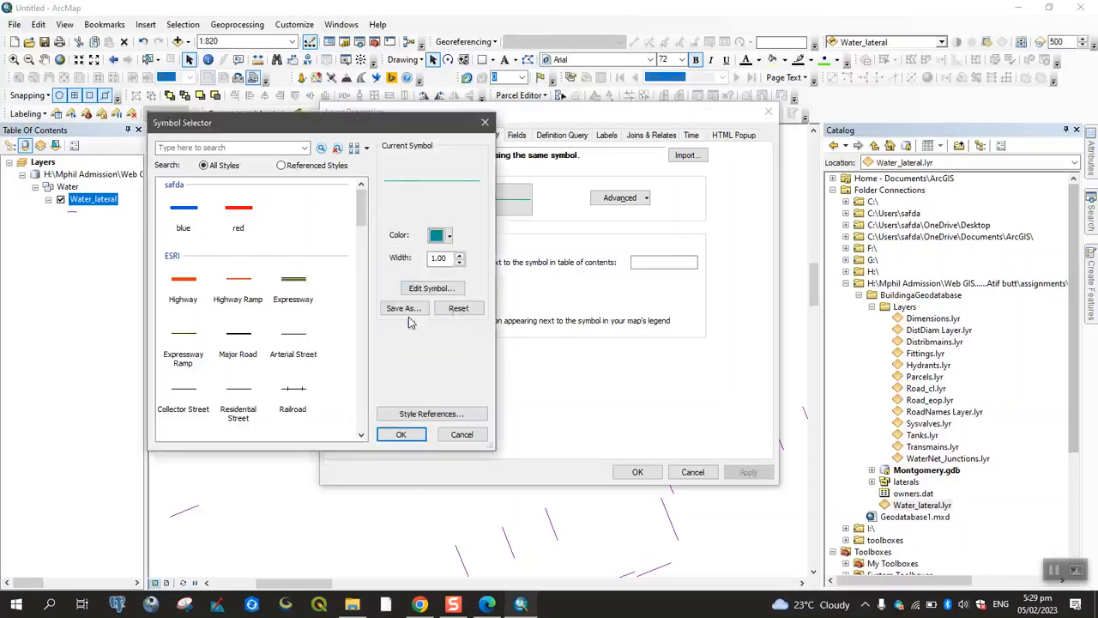
click(407, 434)
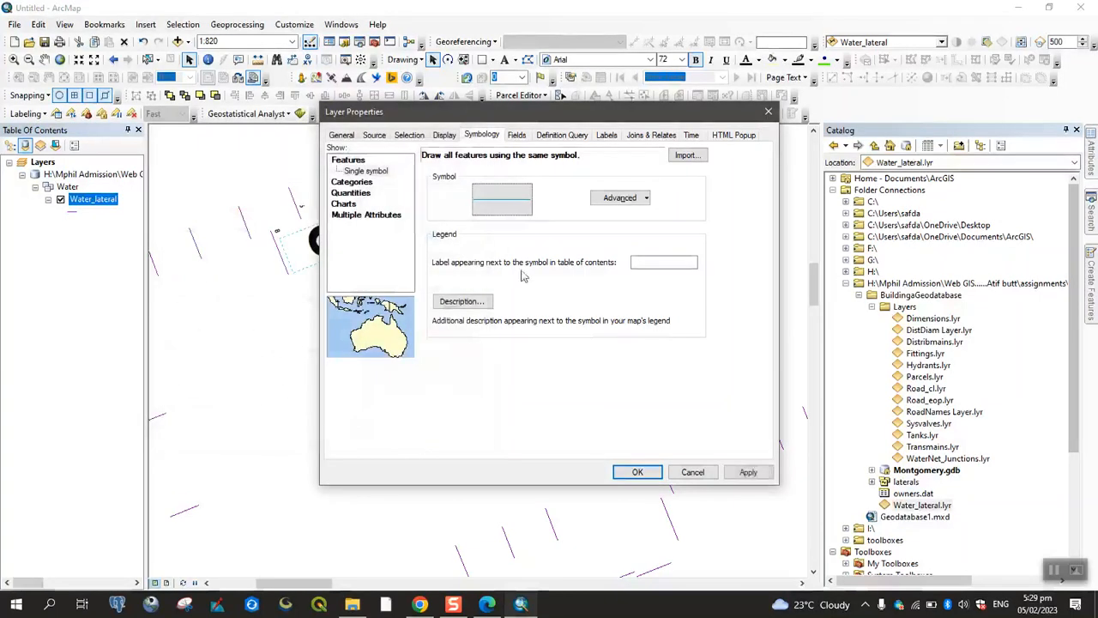
click(614, 200)
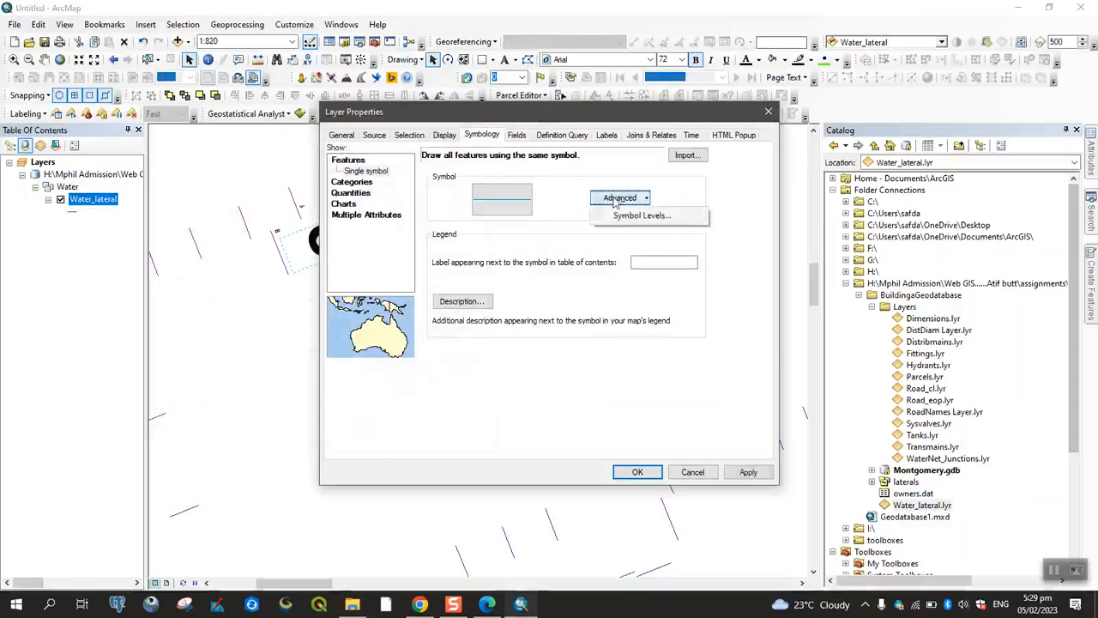
click(629, 217)
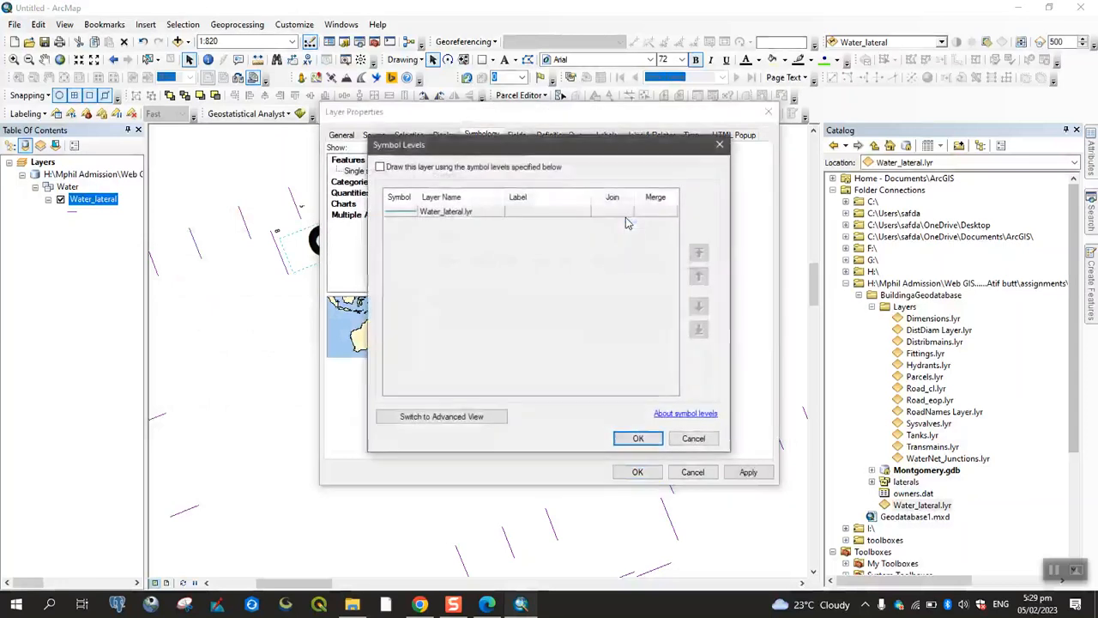
click(720, 143)
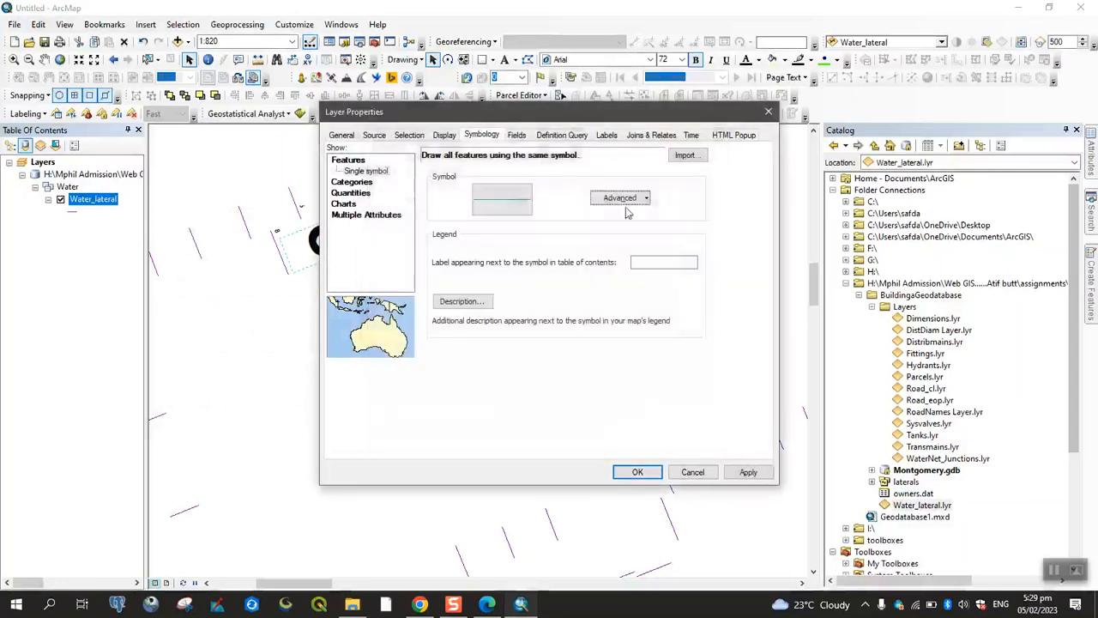
Set the width of the Water_lateral.lyr line symbol to 1.5.
click(505, 203)
double_click(446, 258)
text(4)
text(105)
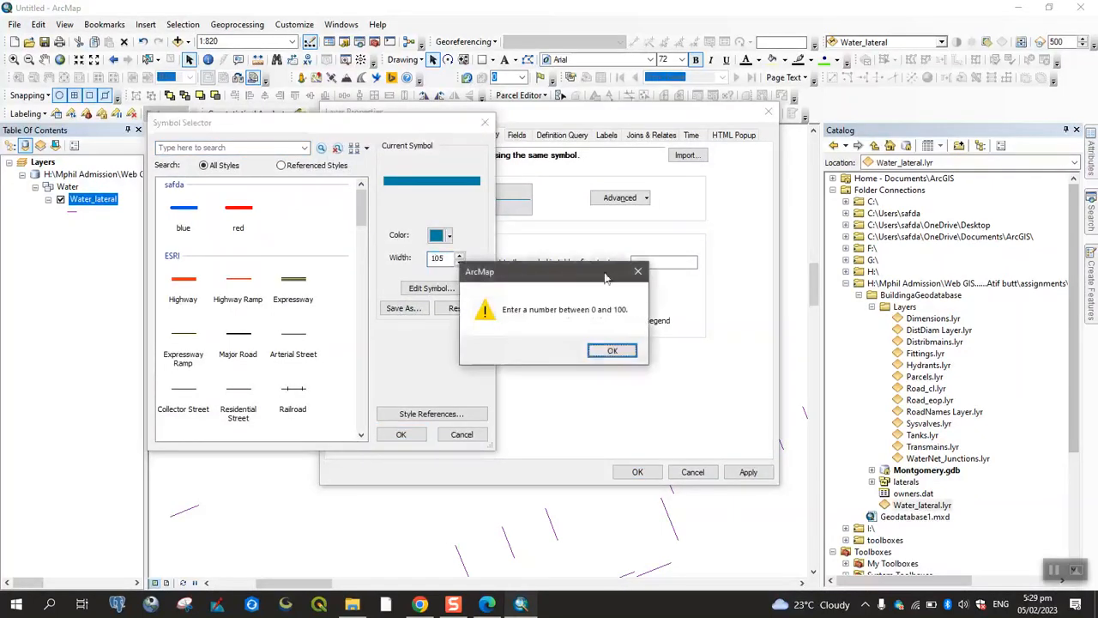
key(Return)
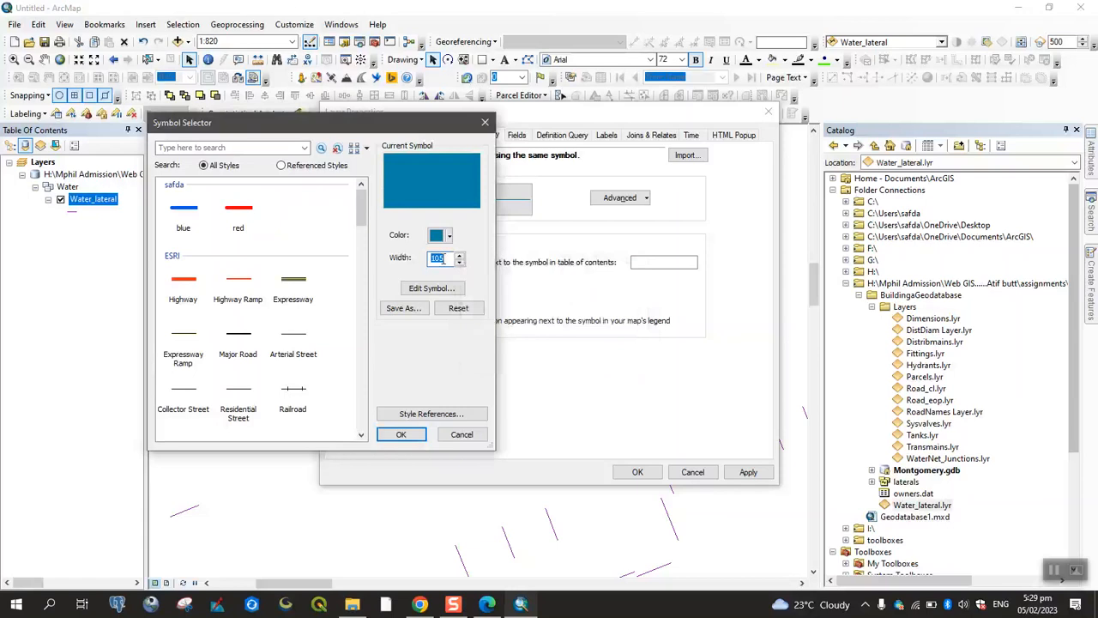
text(1.5)
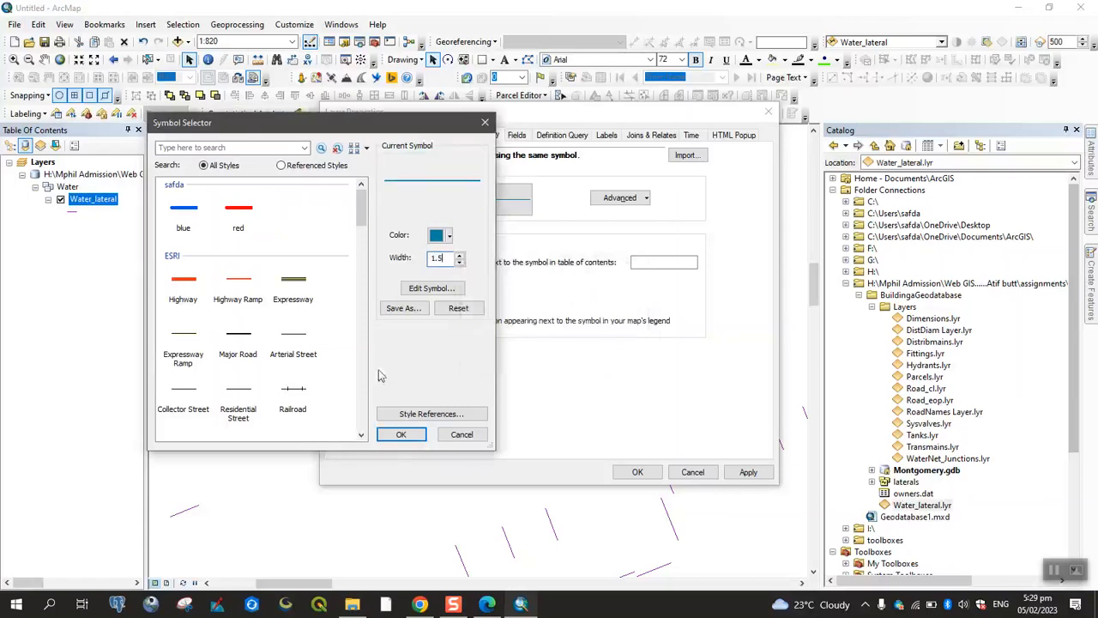
click(402, 436)
Check the remaining symbology instructions in the tutorial PDF, and accept the layer property changes for Water_lateral.lyr in ArcMap.
click(483, 607)
click(483, 609)
click(484, 610)
click(484, 608)
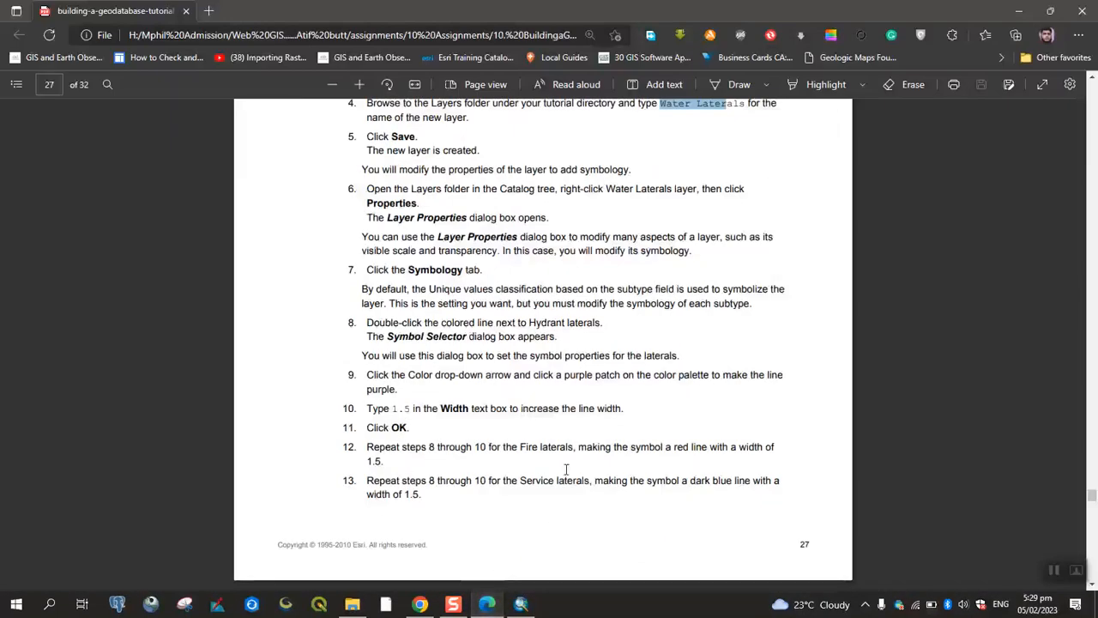
scroll(566, 468, down, 5)
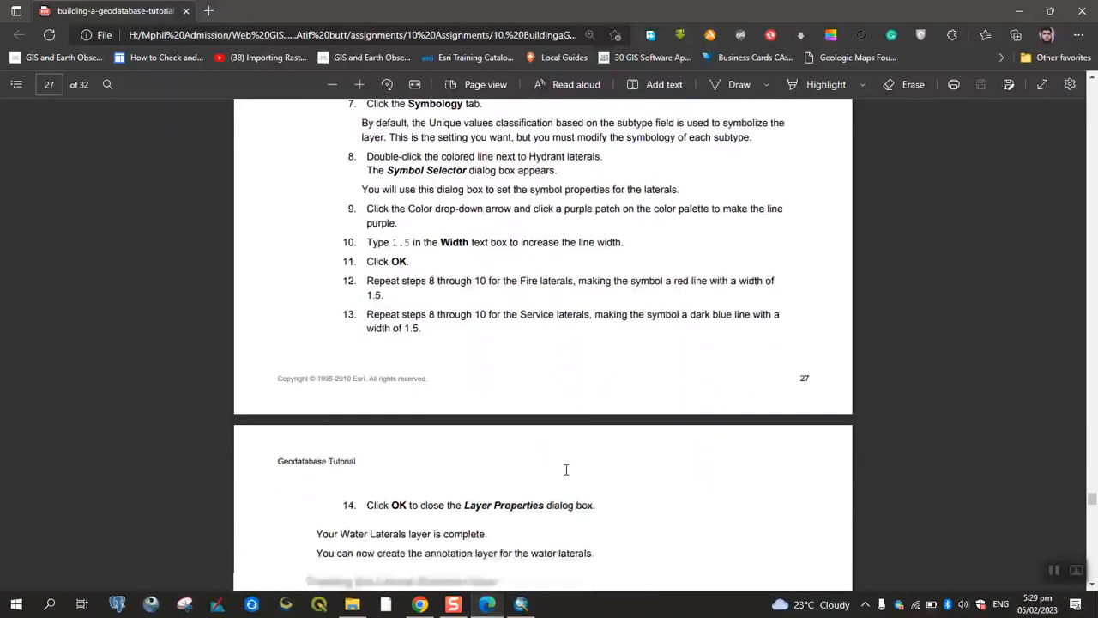
click(521, 604)
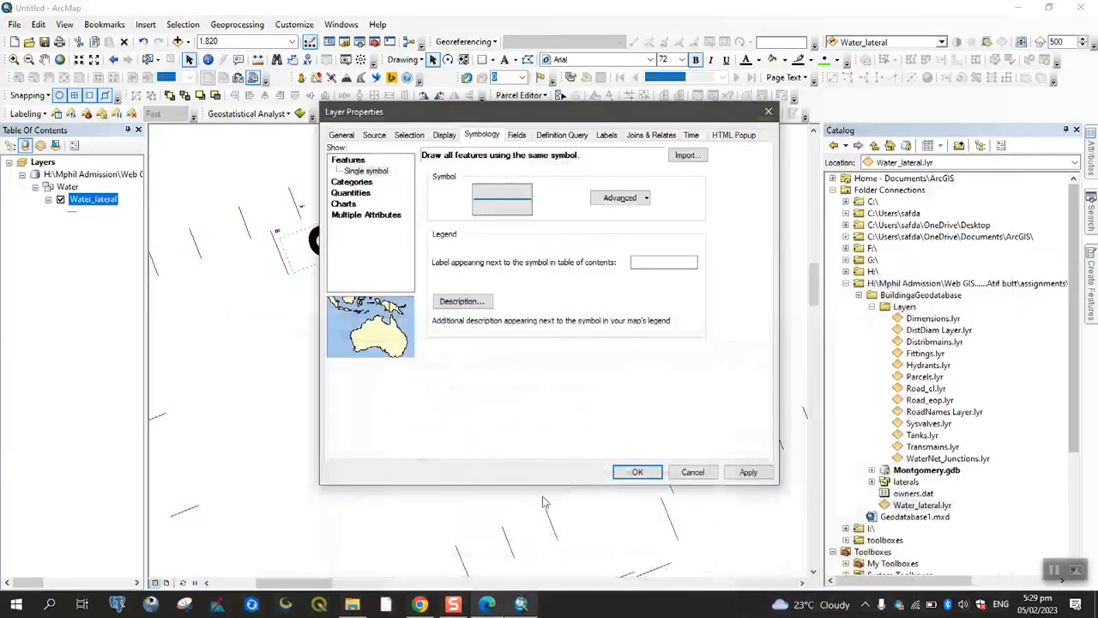
click(635, 472)
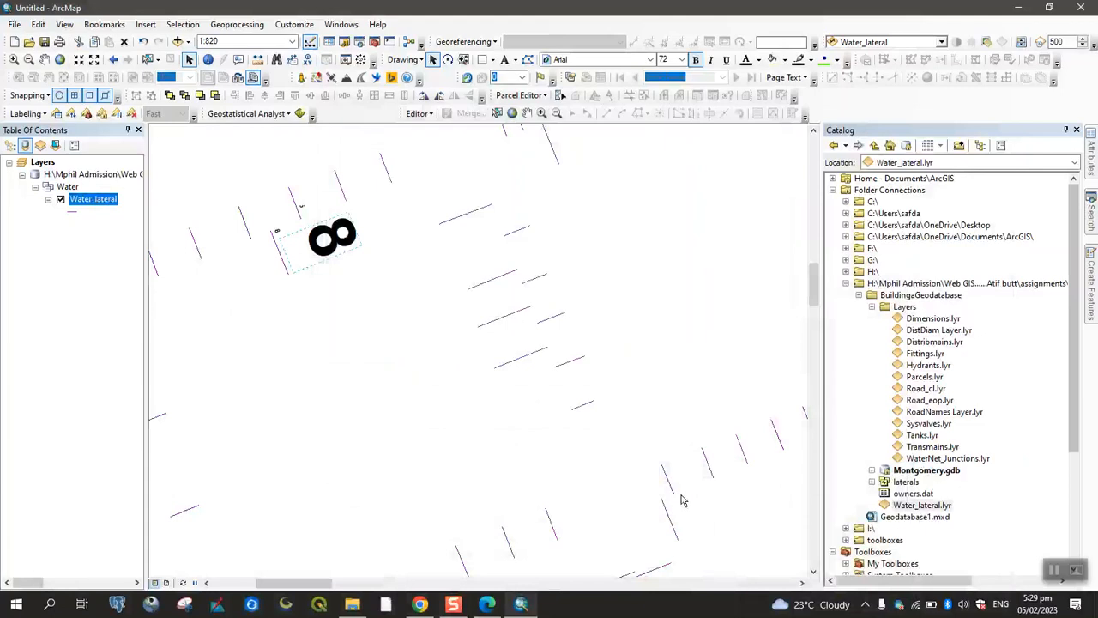
Read the Lateral Diameter layer instructions in the tutorial PDF, and expand the Water feature dataset of Montgomery.gdb in ArcMap to find the annotation class.
click(486, 604)
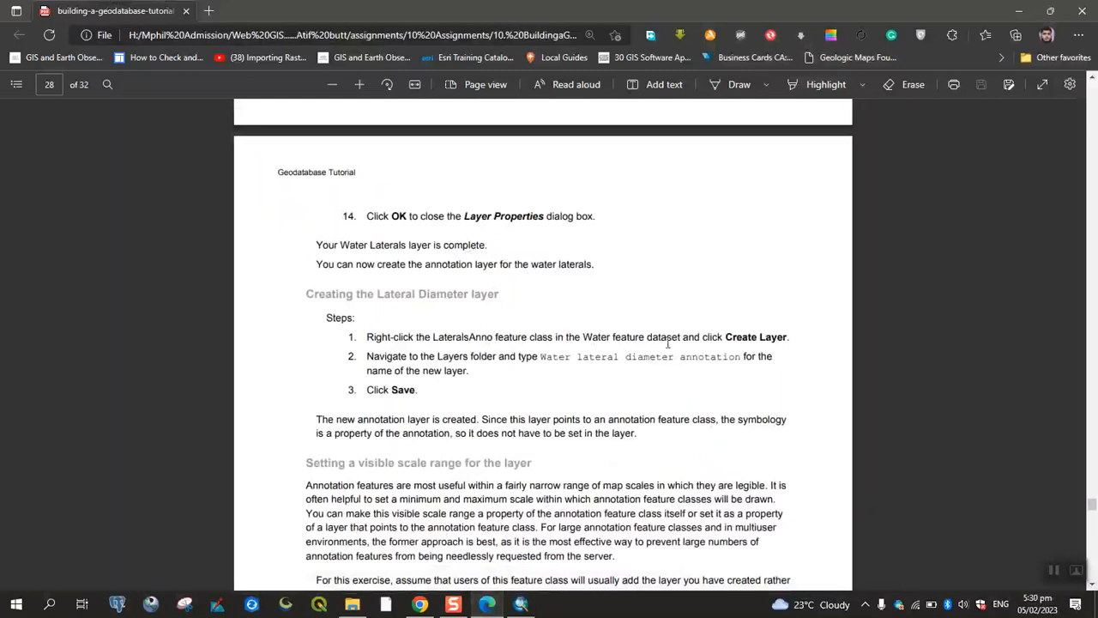
click(520, 604)
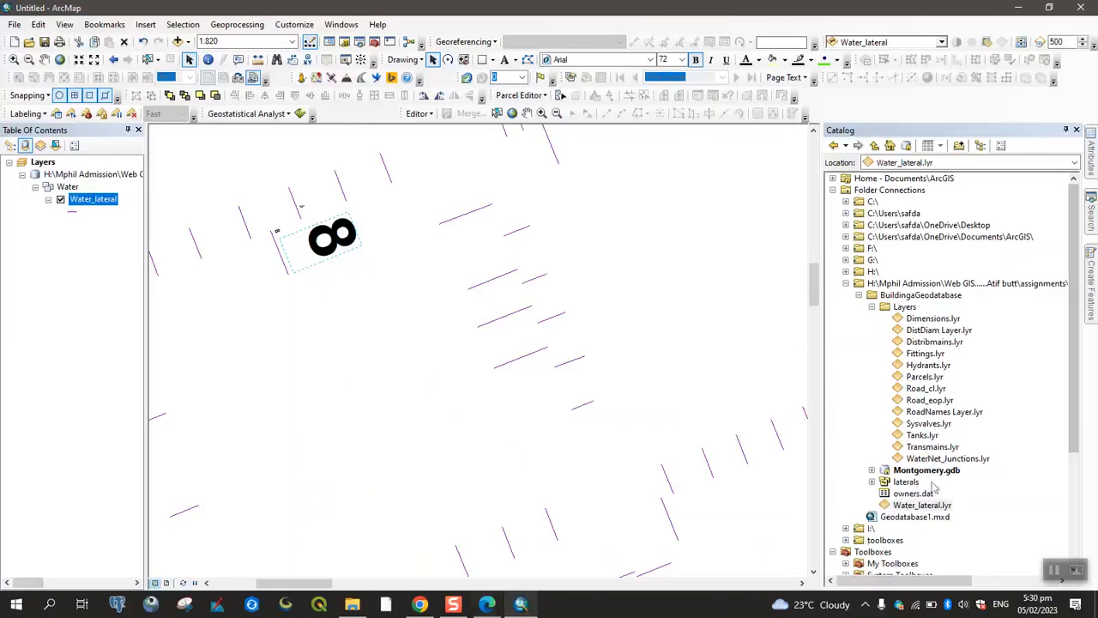
click(872, 471)
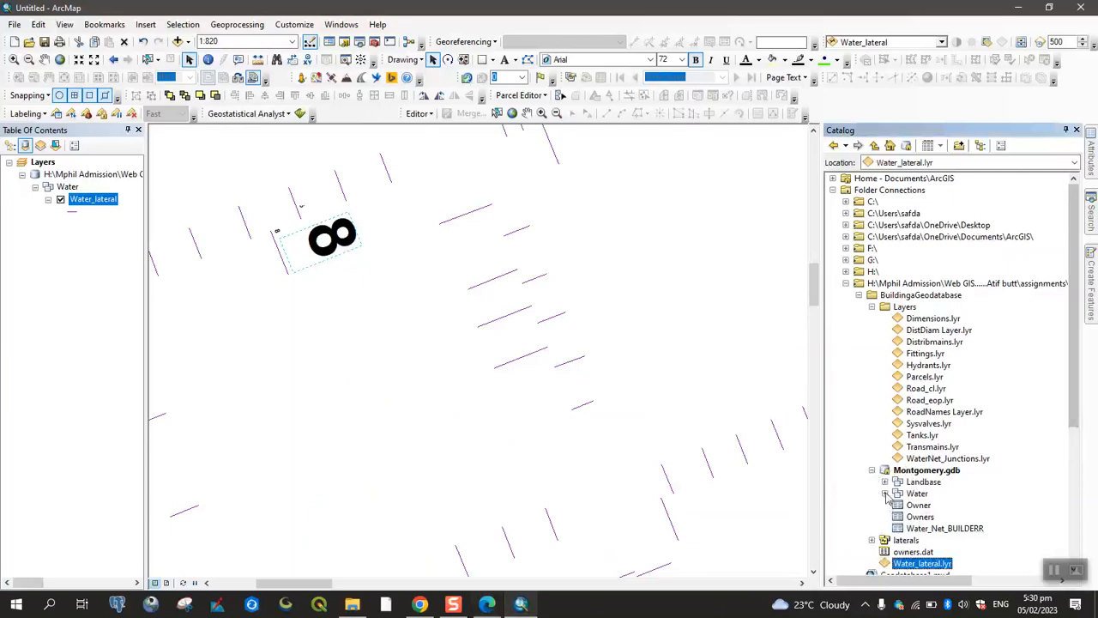
click(886, 494)
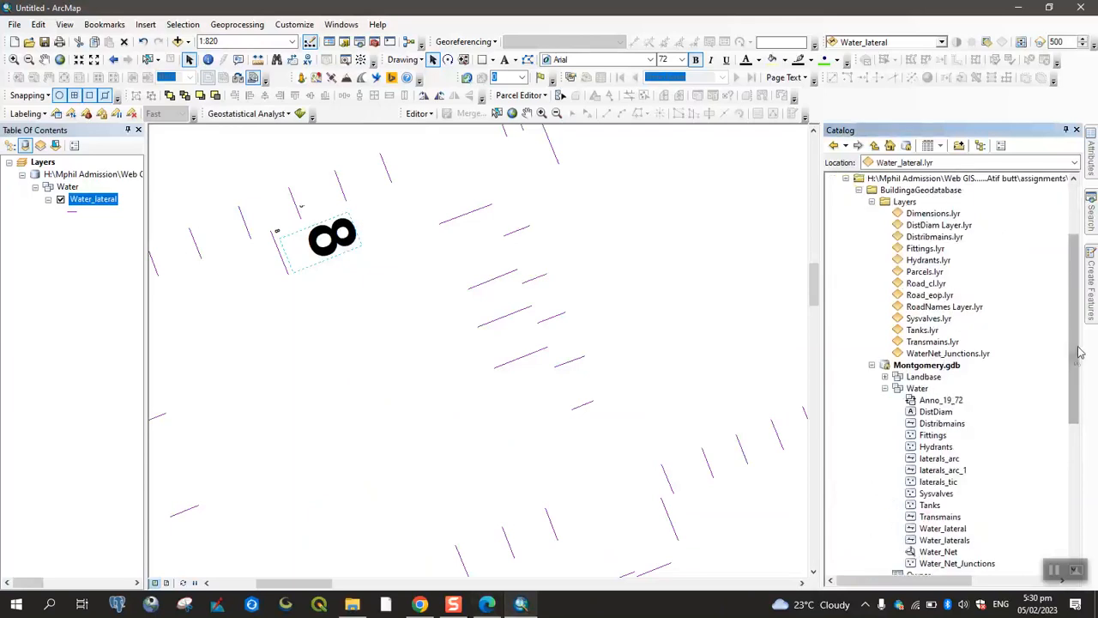
drag(1077, 352, 1074, 372)
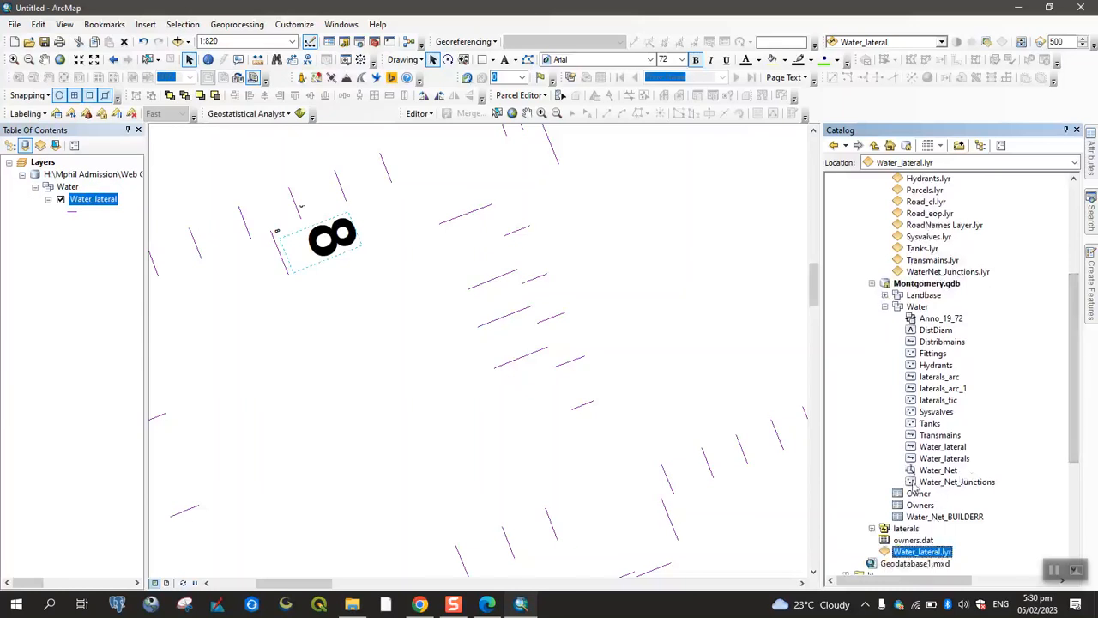
right_click(943, 448)
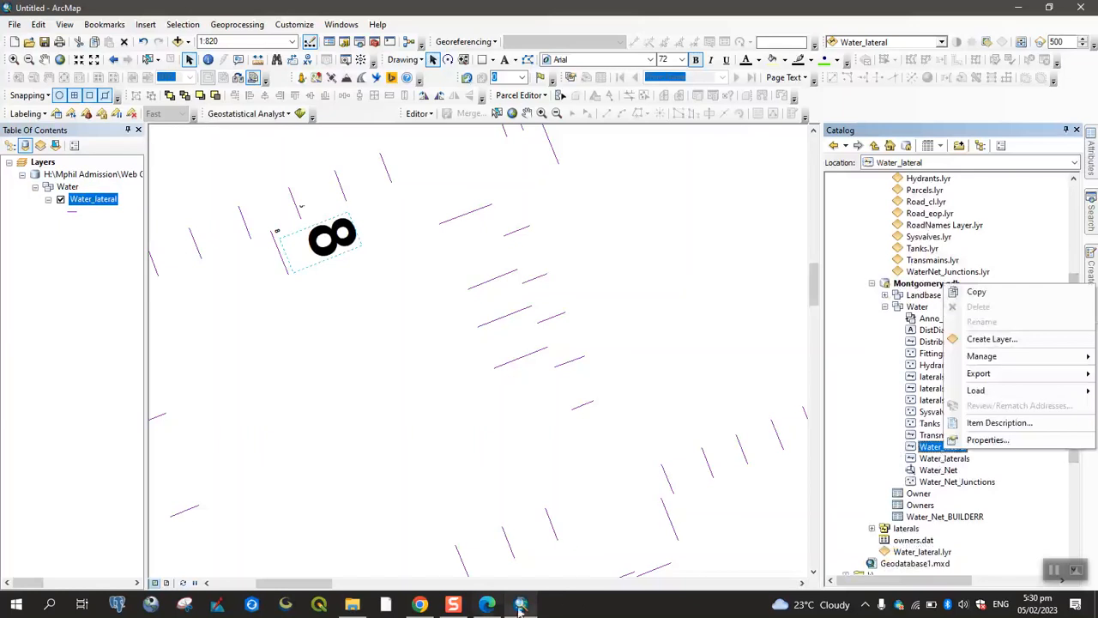
Recheck the annotation layer instructions in the tutorial PDF, and view the properties of the Anno_19_72 relationship class in ArcMap.
click(480, 607)
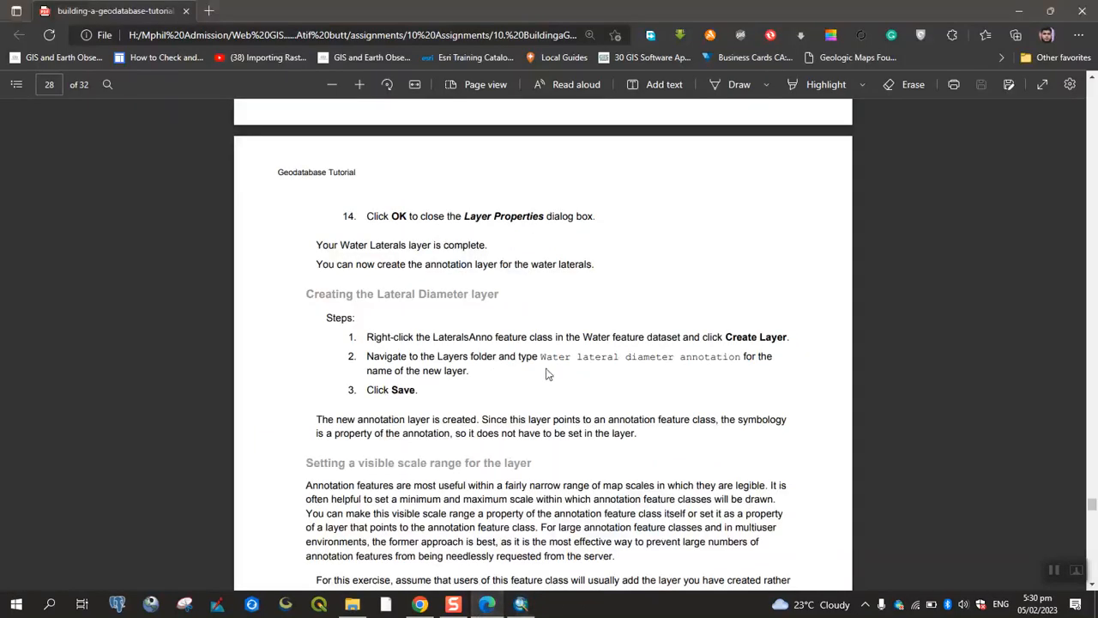
click(520, 604)
click(951, 320)
right_click(951, 322)
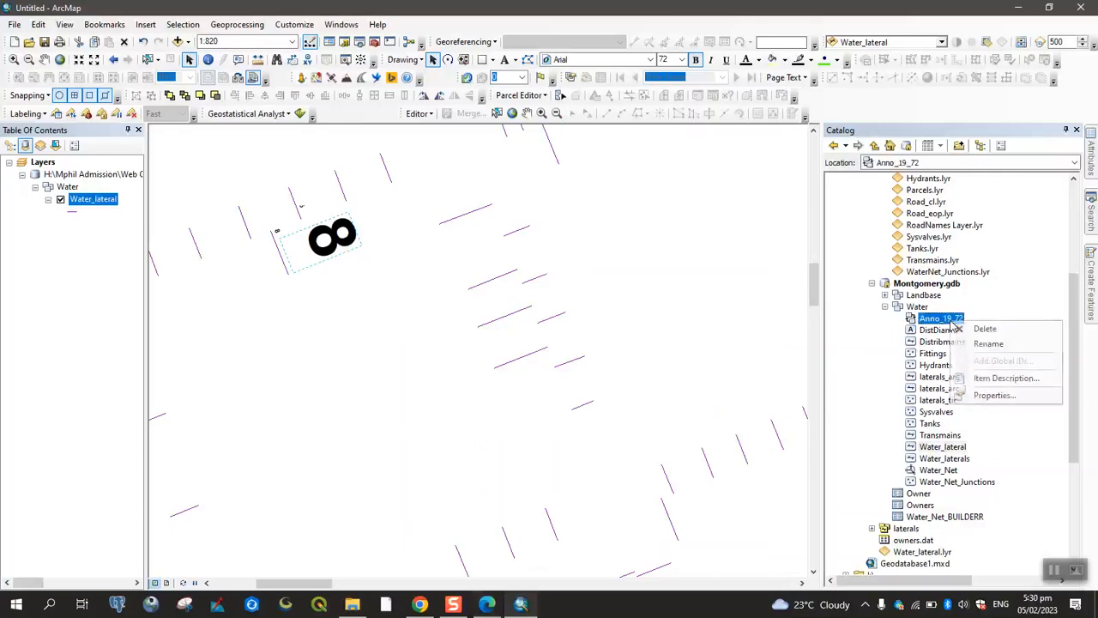
click(979, 396)
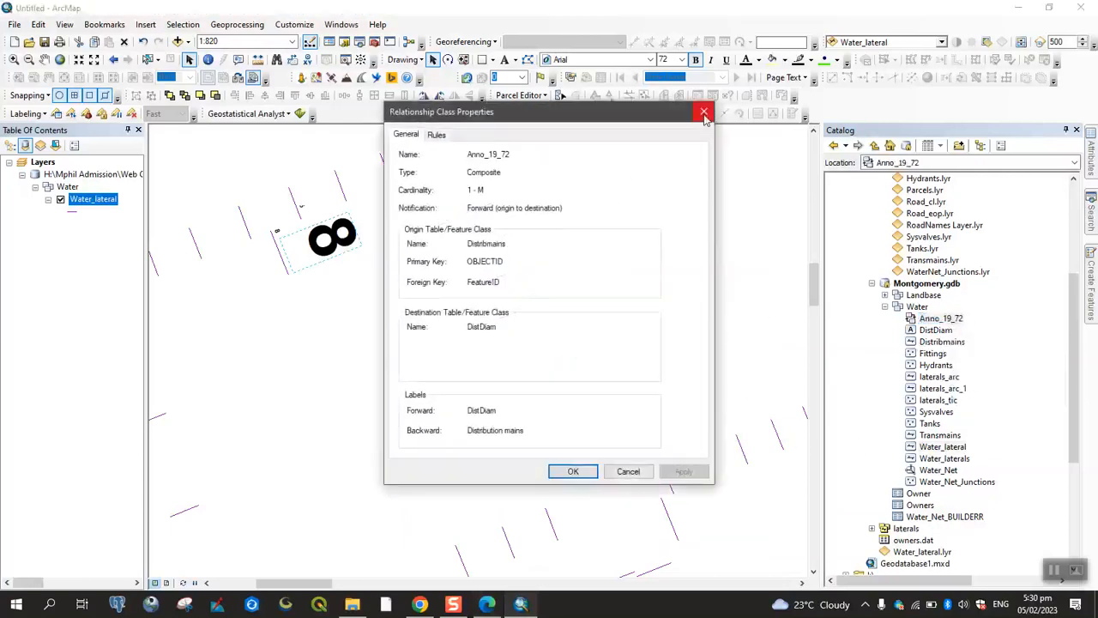
click(703, 114)
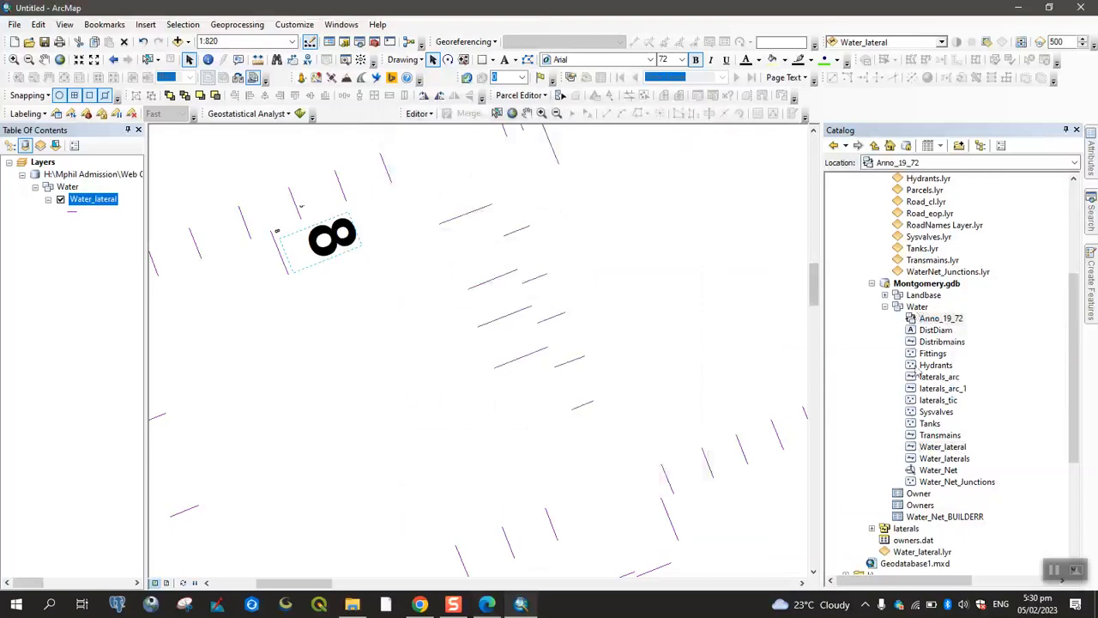
Read the tutorial PDF's instructions for setting a visible scale range for the annotation layer, and return to ArcMap.
right_click(942, 447)
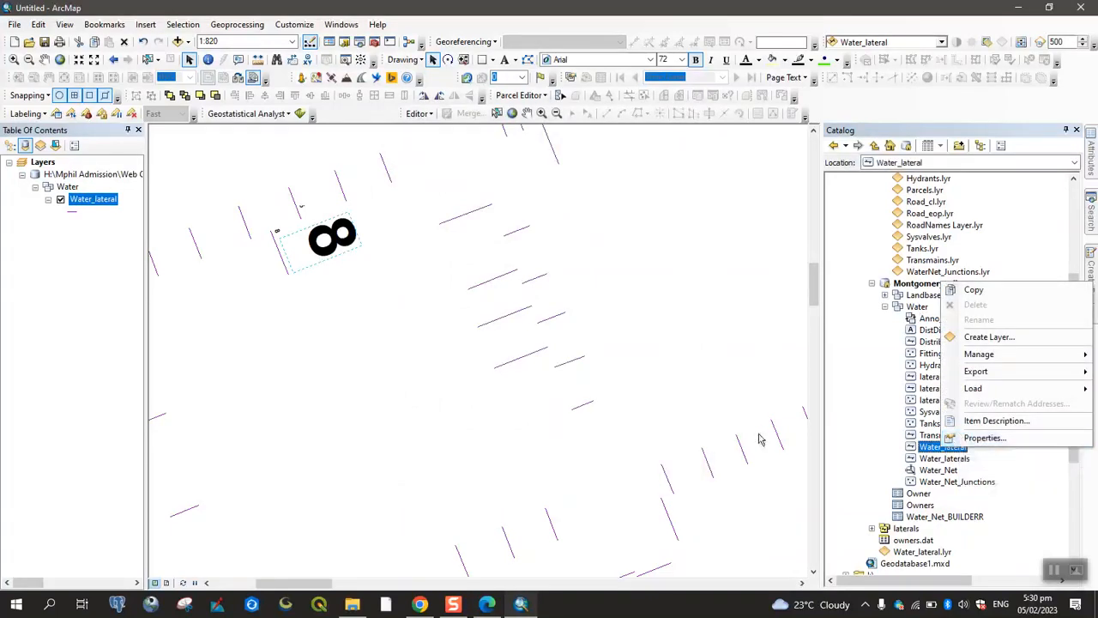
click(489, 604)
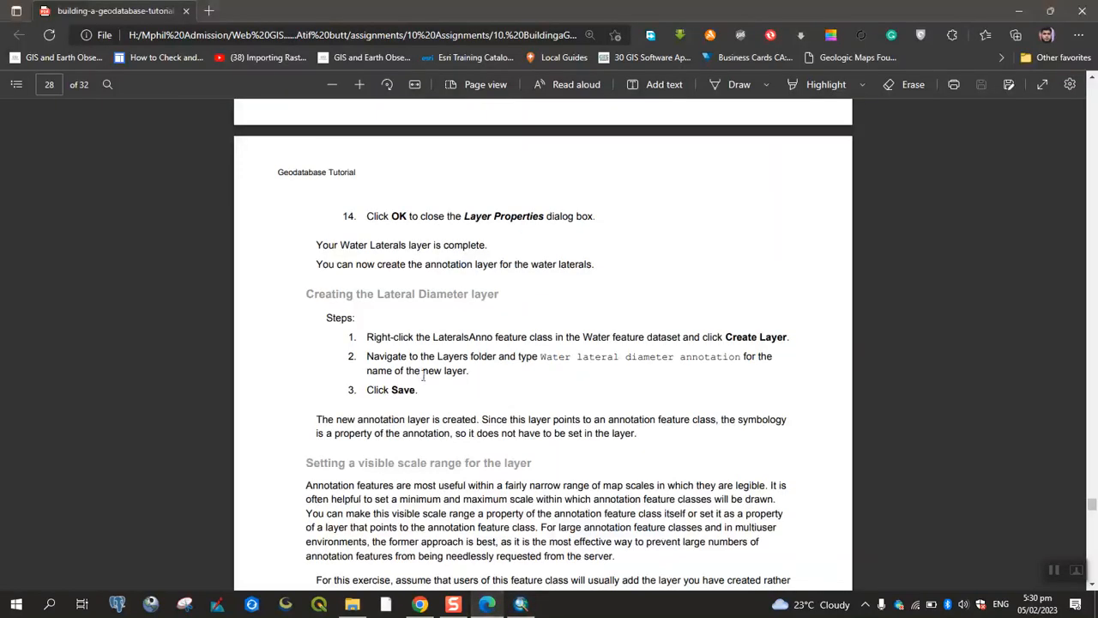
scroll(574, 513, down, 3)
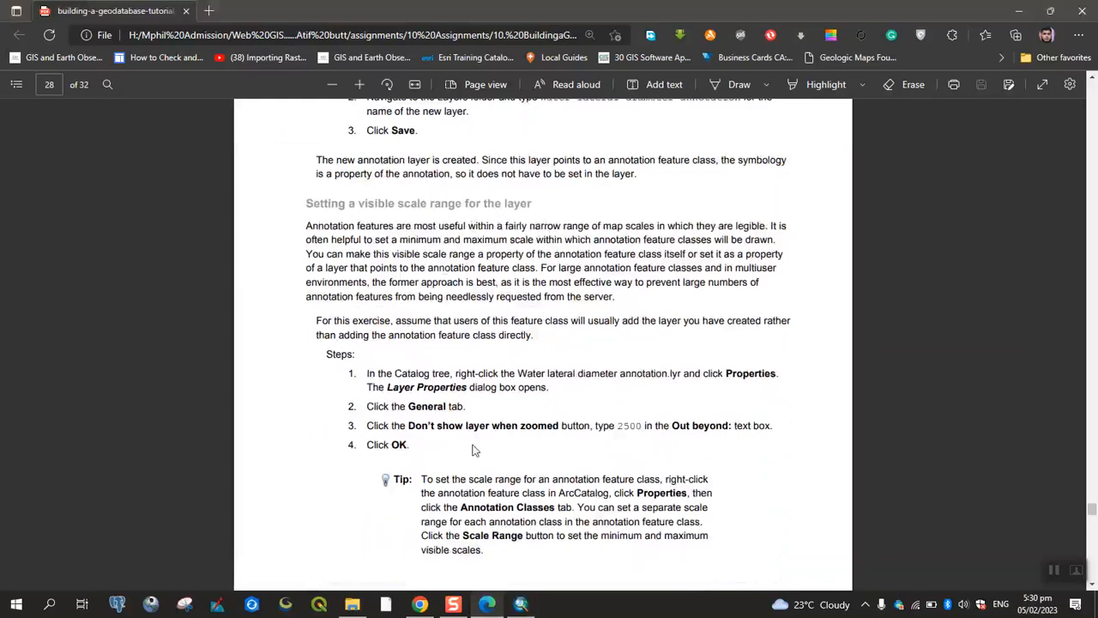
scroll(472, 449, down, 1)
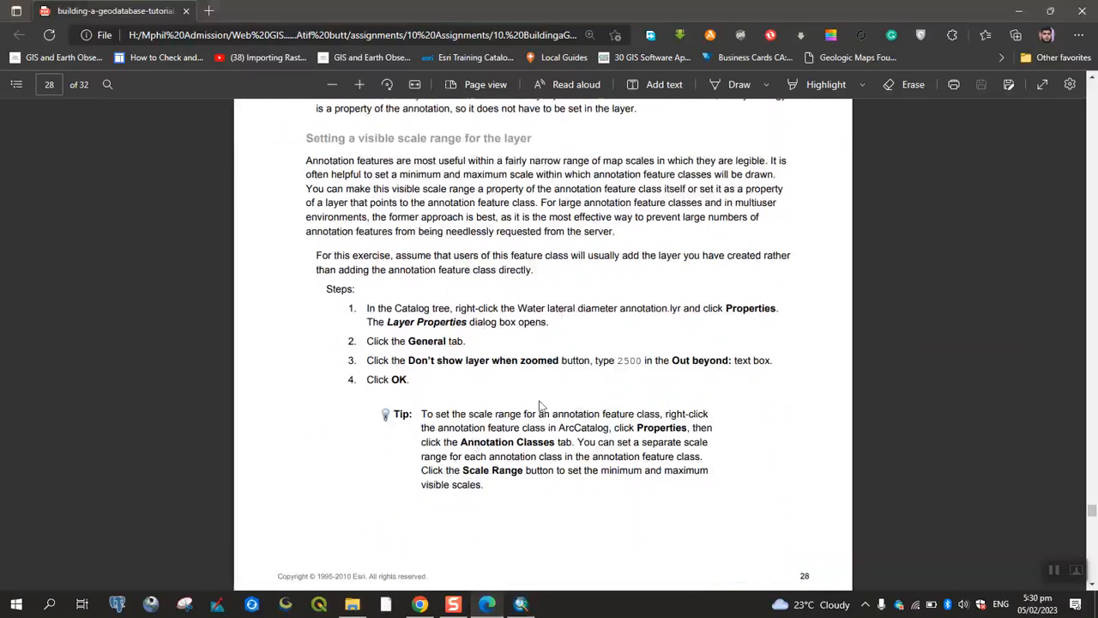
click(521, 604)
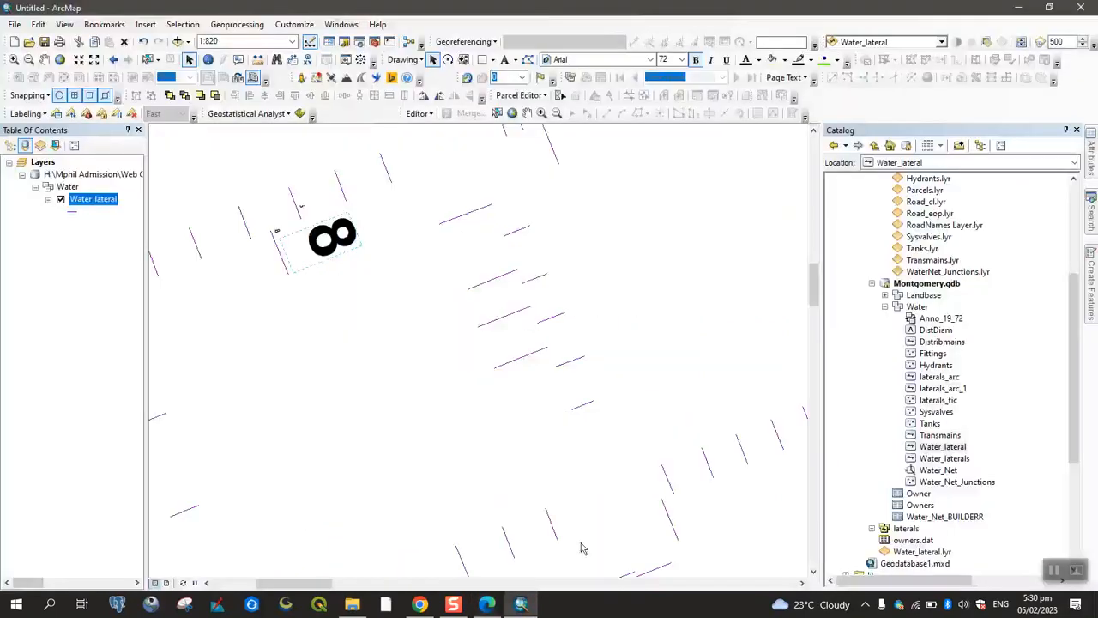
Examine the general properties and rules of the Anno_19_72 relationship class, comparing them with the scale range instructions in the tutorial PDF.
click(932, 322)
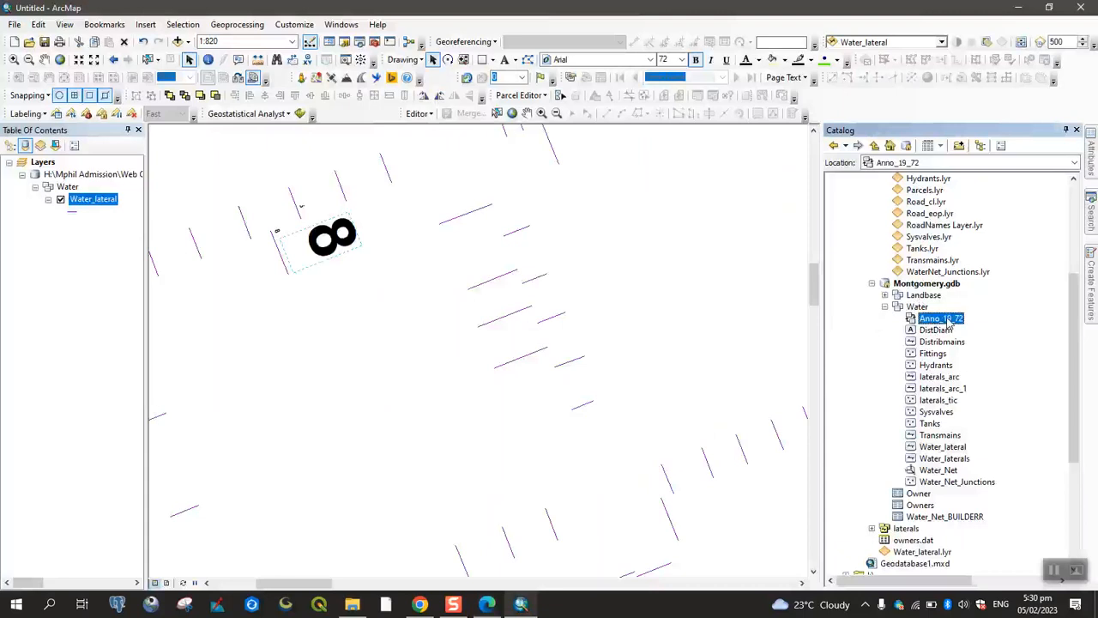
right_click(949, 323)
click(986, 394)
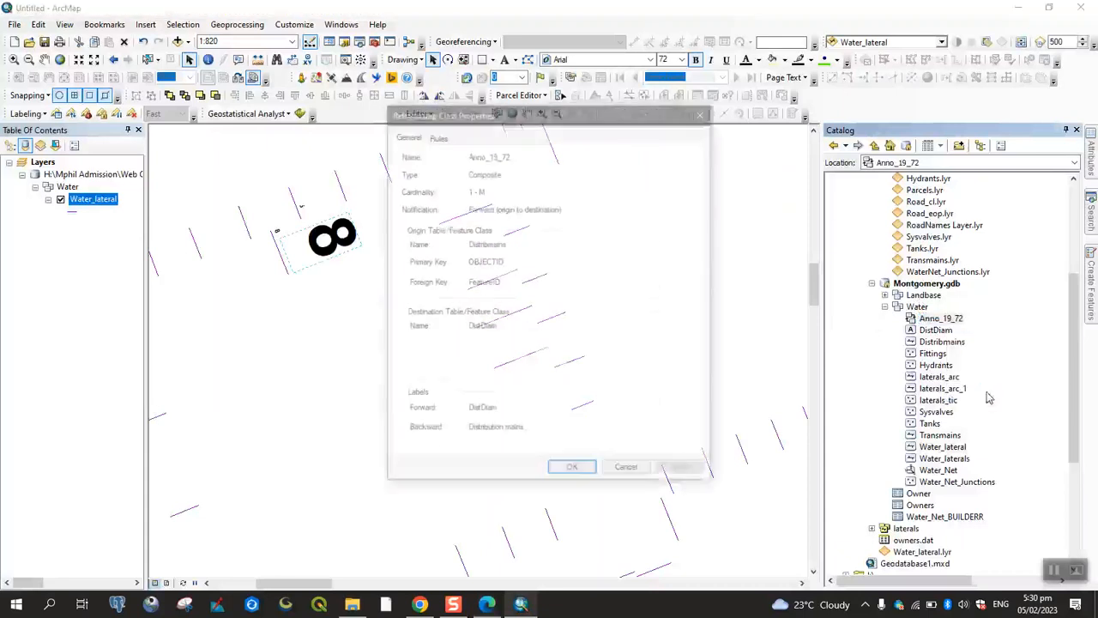
click(435, 139)
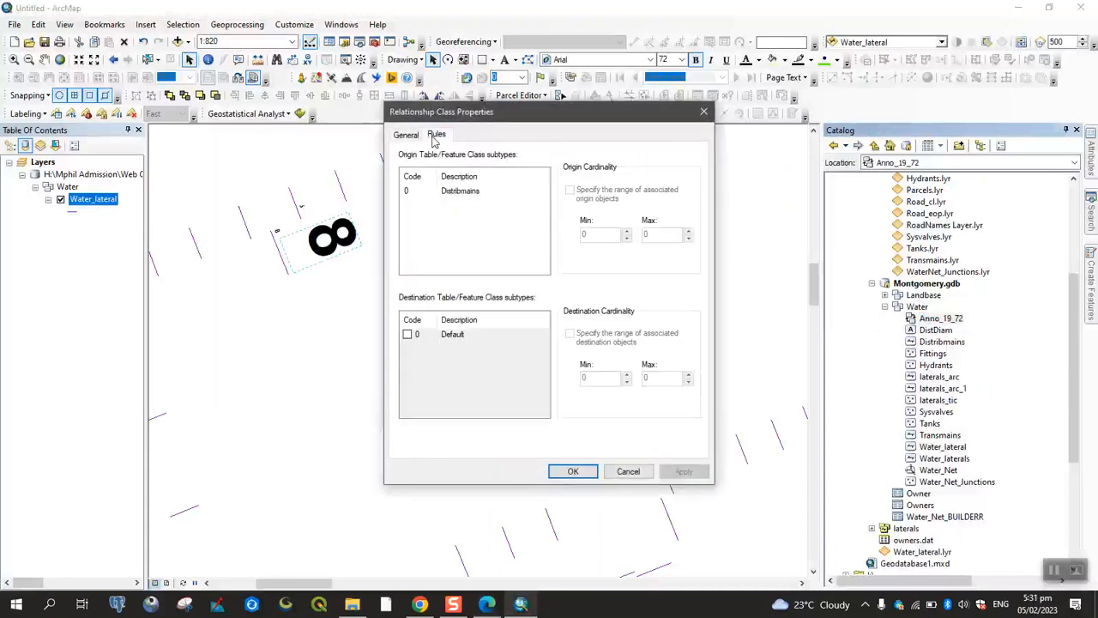
click(411, 138)
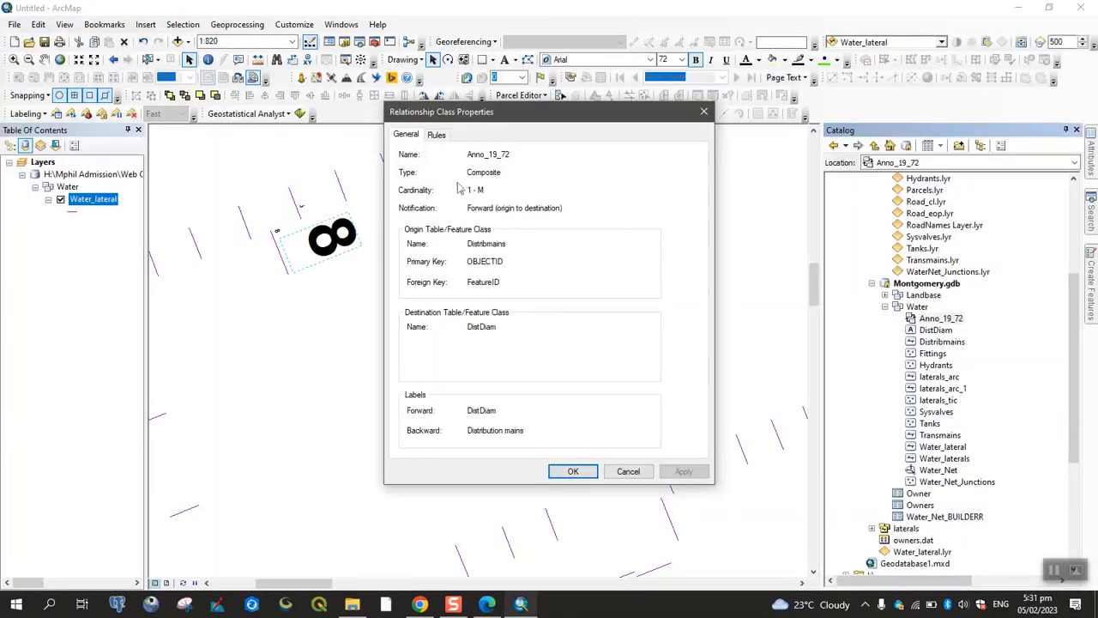
click(440, 138)
click(486, 604)
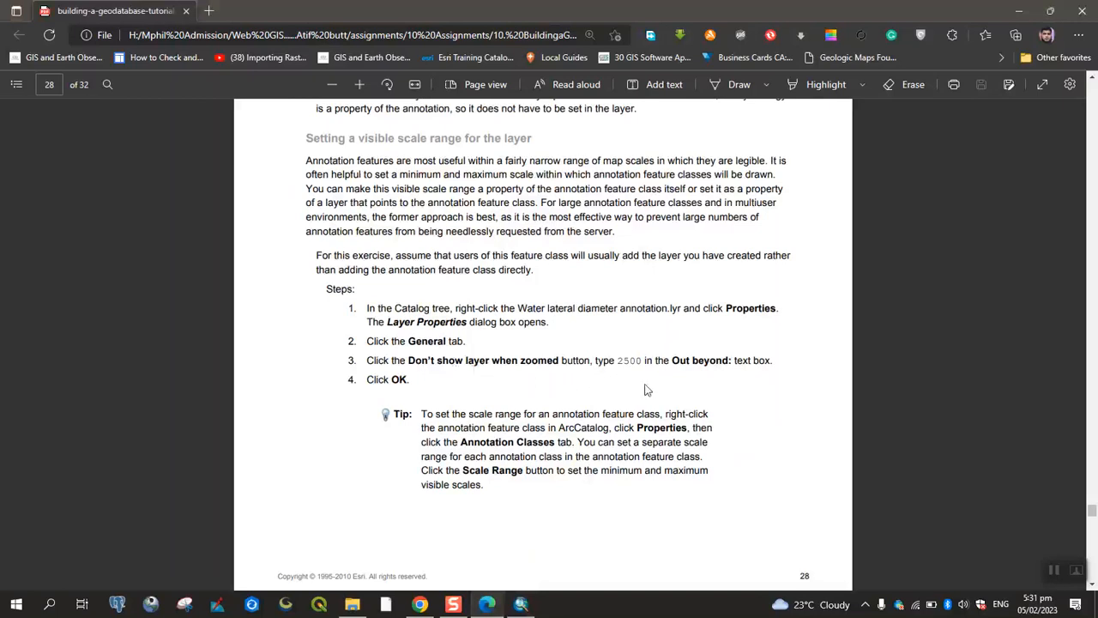
click(521, 605)
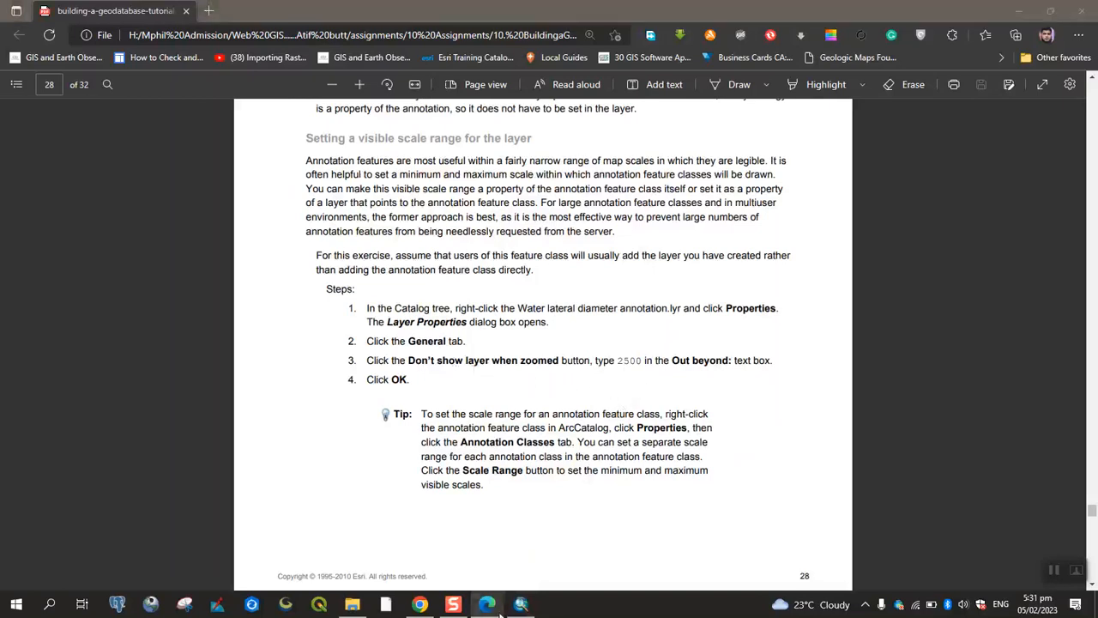
click(409, 136)
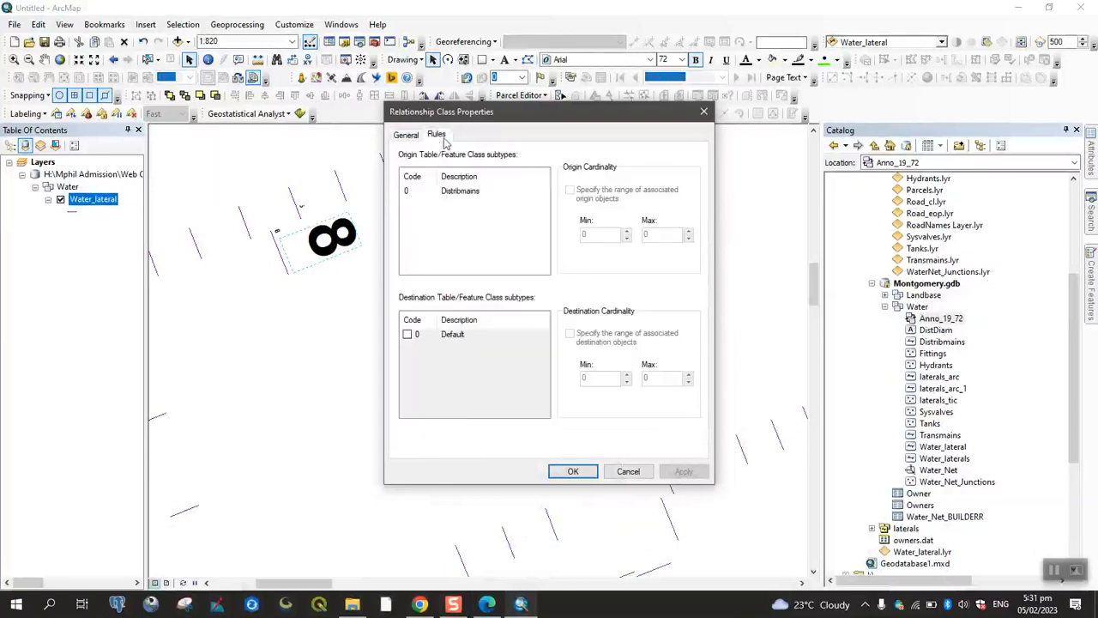
click(469, 200)
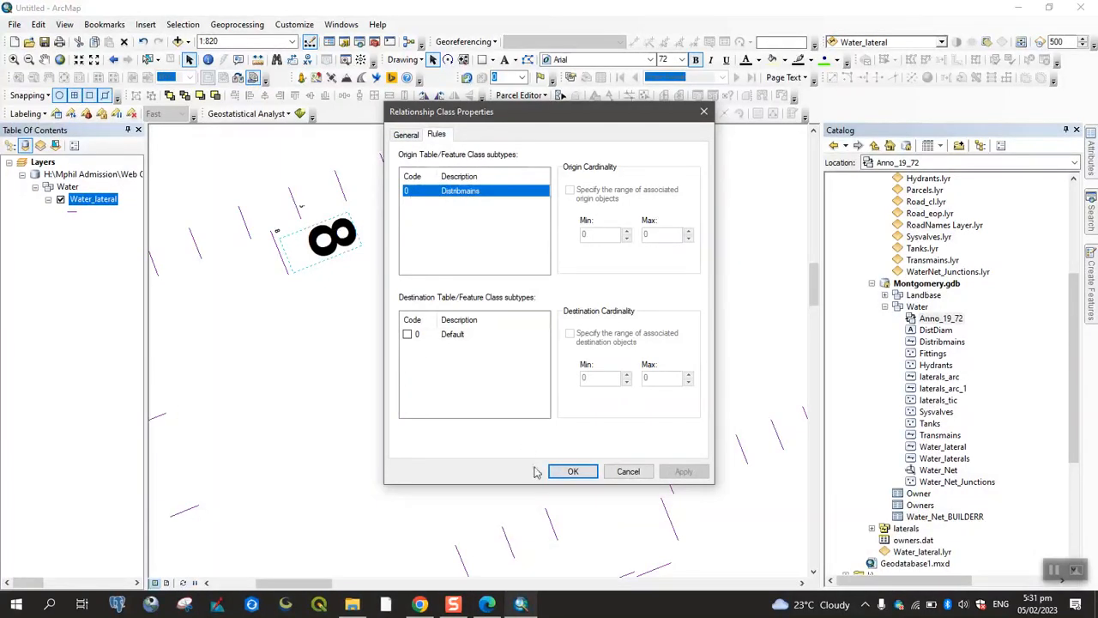
click(571, 471)
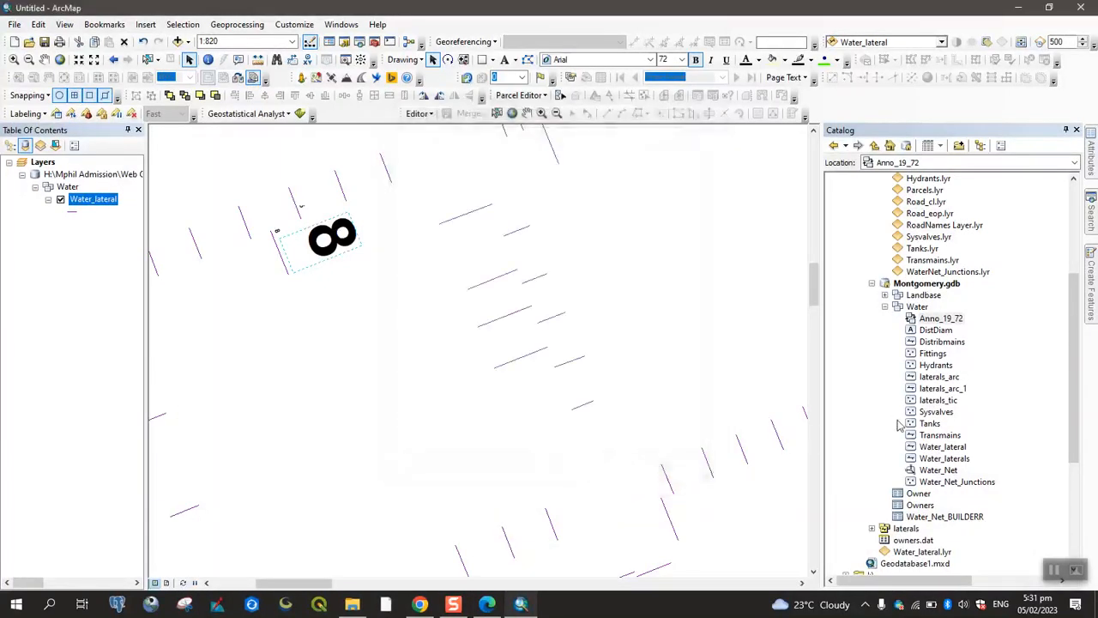
Examine the general properties of the Water_lateral feature class in the Water dataset, and close them without changes.
right_click(933, 448)
click(936, 448)
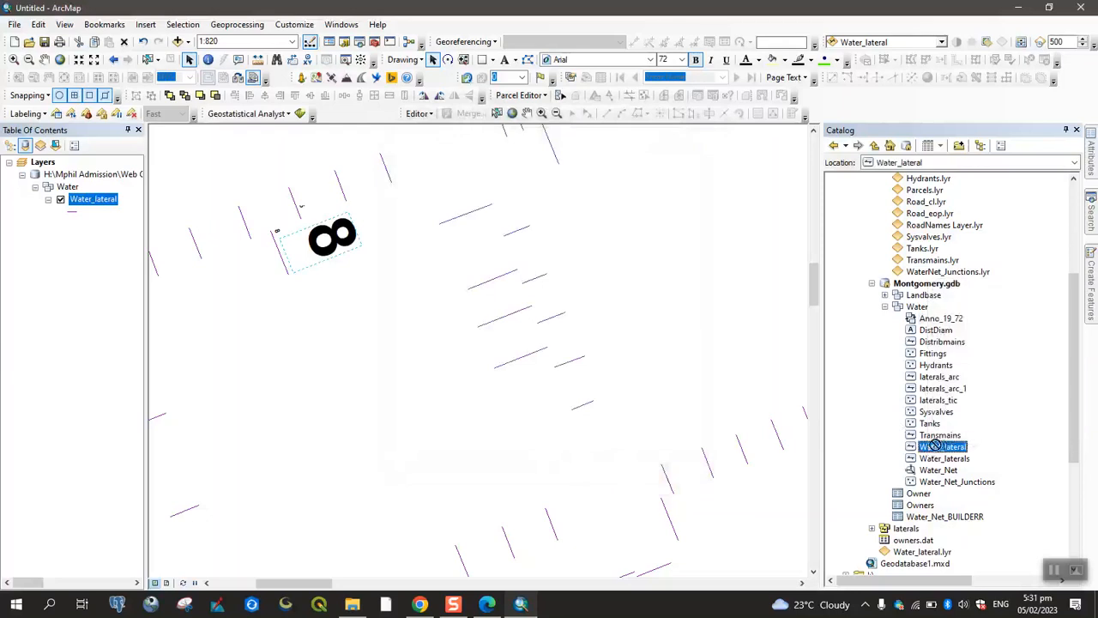
right_click(940, 449)
click(973, 439)
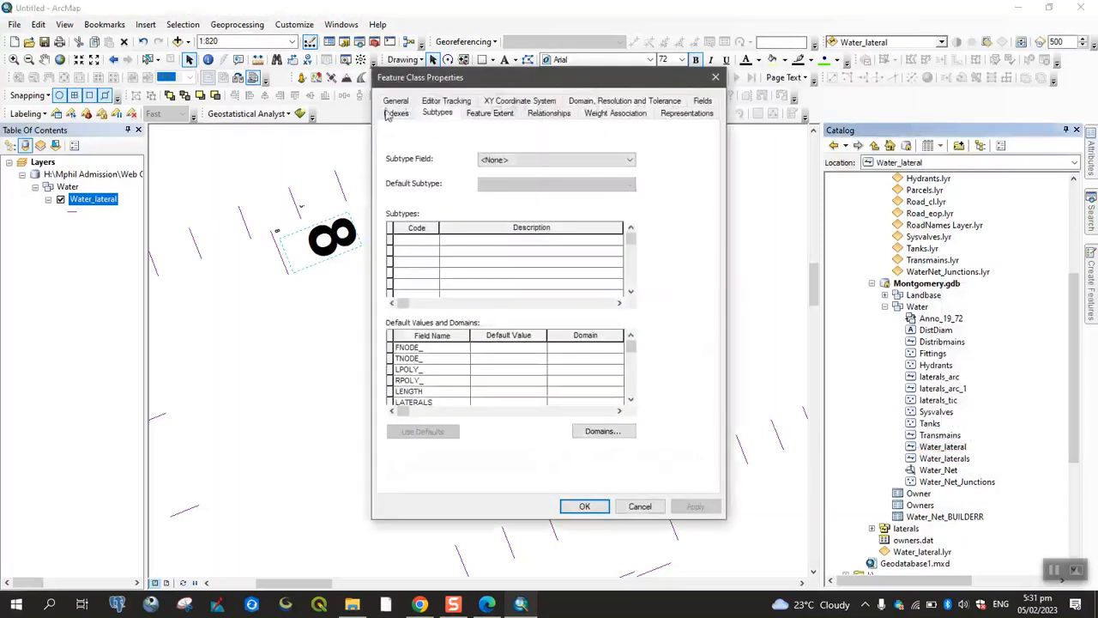
click(393, 102)
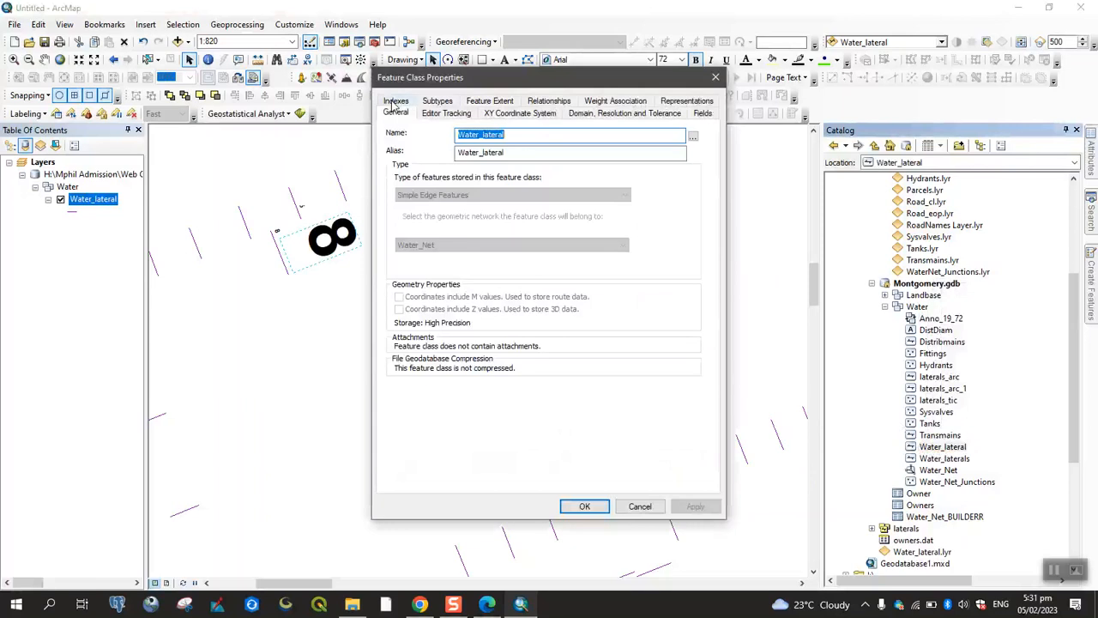
click(716, 78)
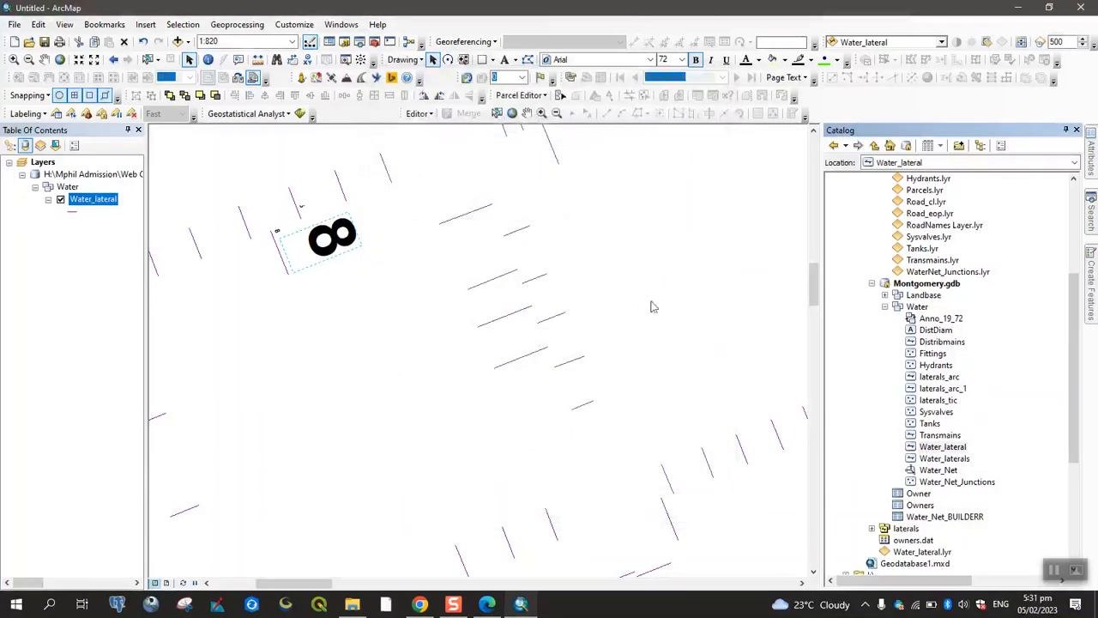
Set the Water_lateral.lyr layer in the Catalog not to show when zoomed out beyond a scale of 25000.
click(920, 553)
right_click(922, 553)
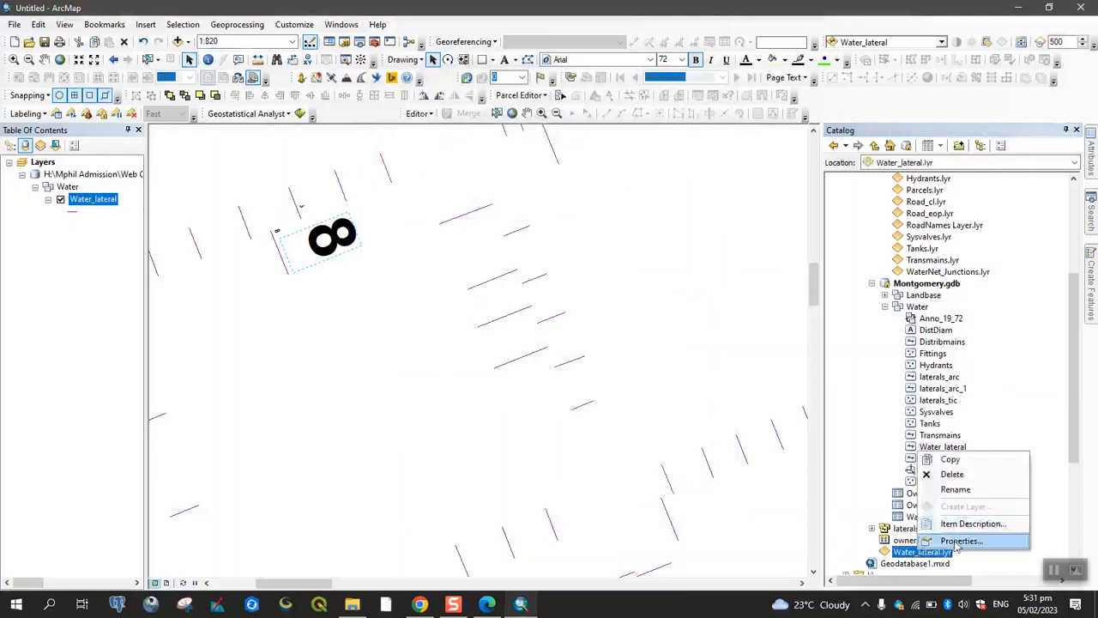
click(954, 540)
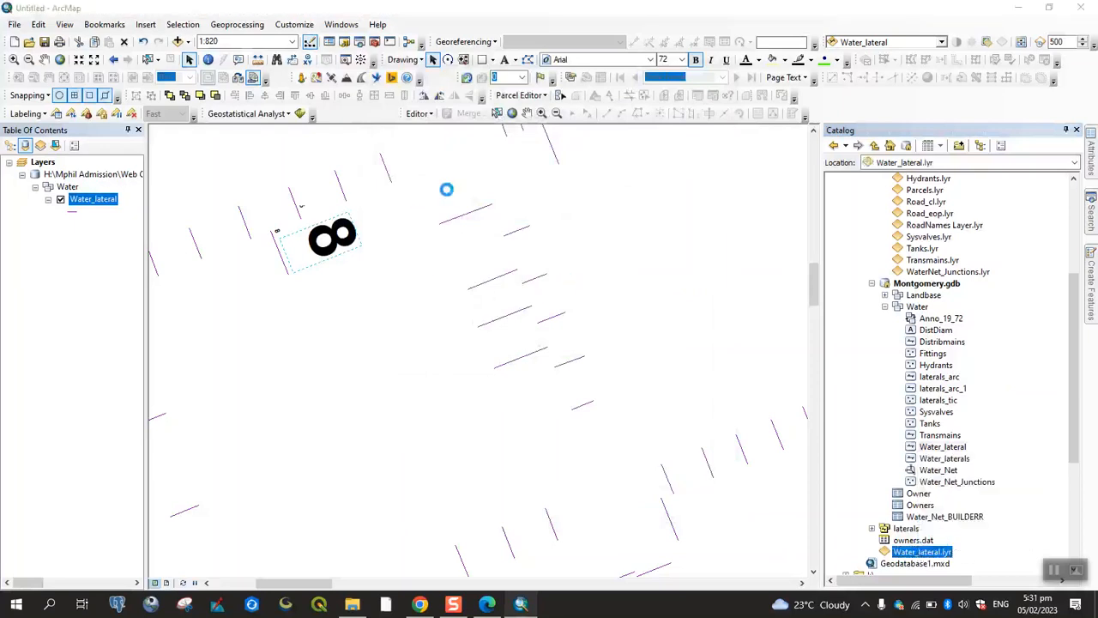
click(341, 135)
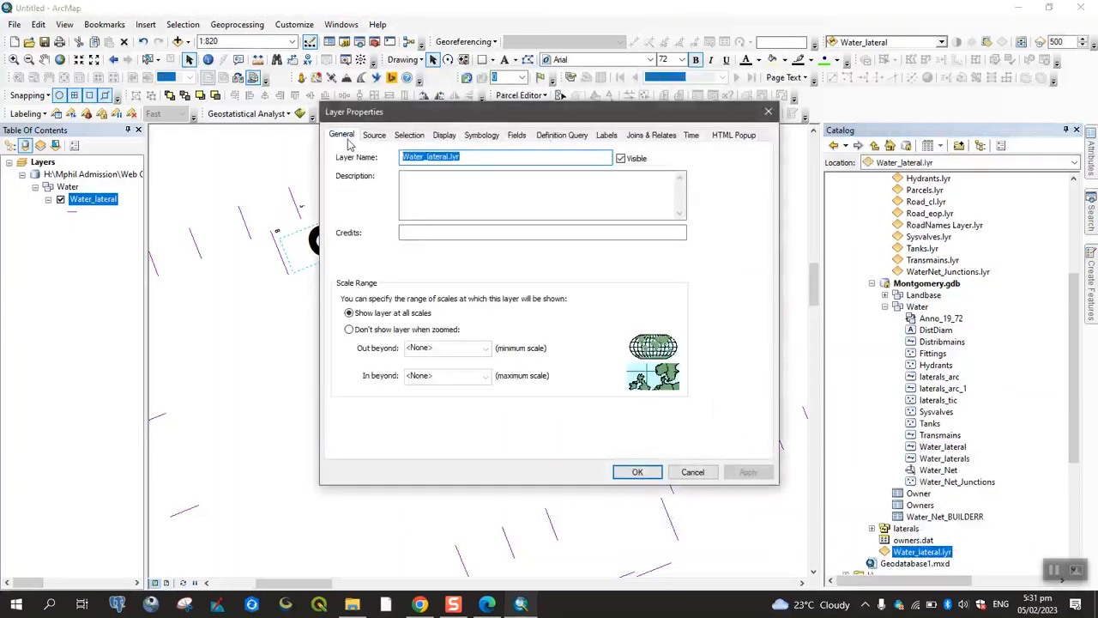
click(378, 331)
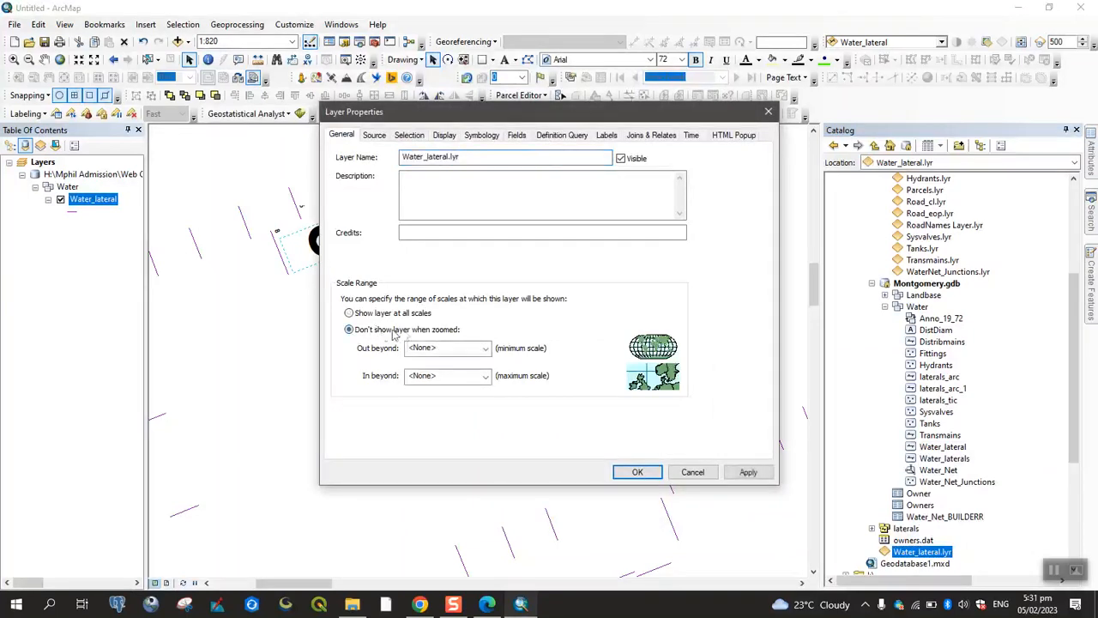
click(459, 348)
text(25000)
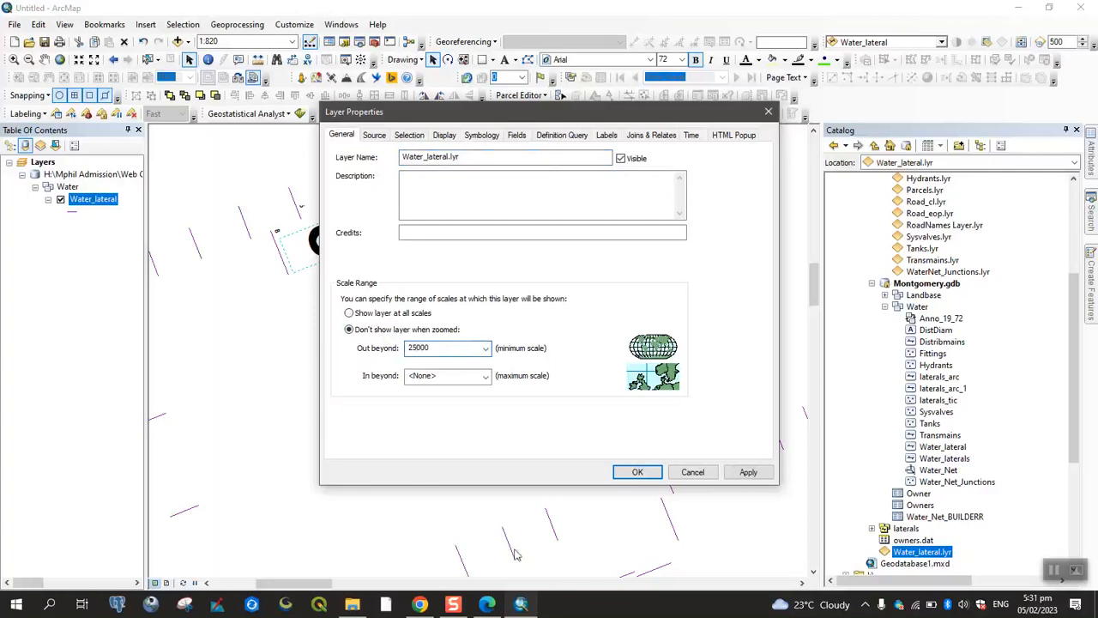
Check the scale range instructions and the end of Exercise 7 in the tutorial PDF, and accept the layer properties in ArcMap.
click(487, 604)
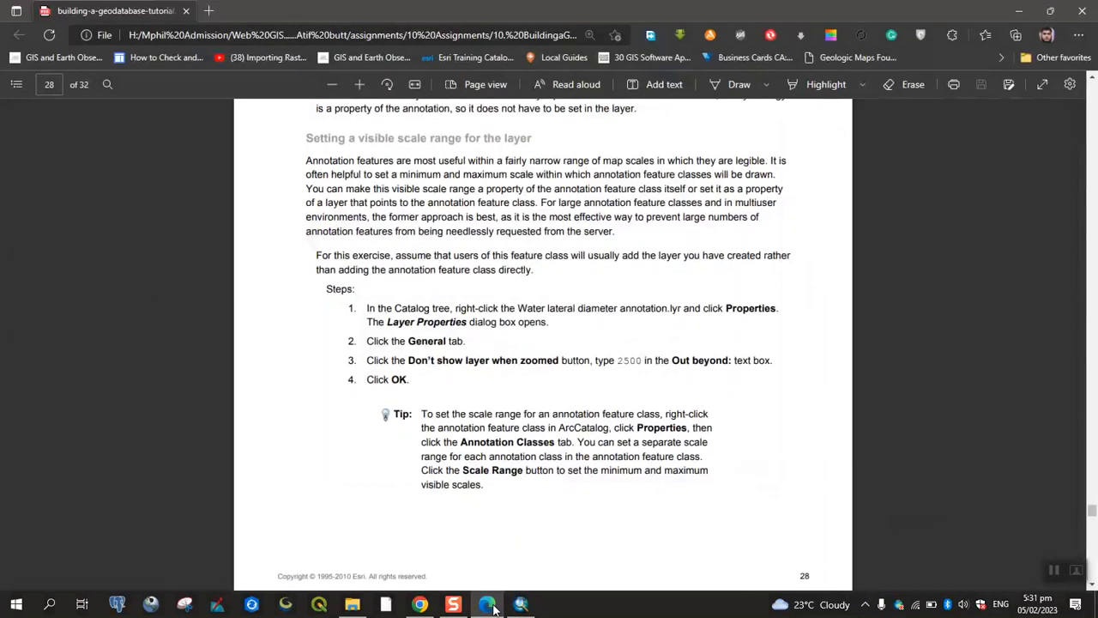
click(487, 604)
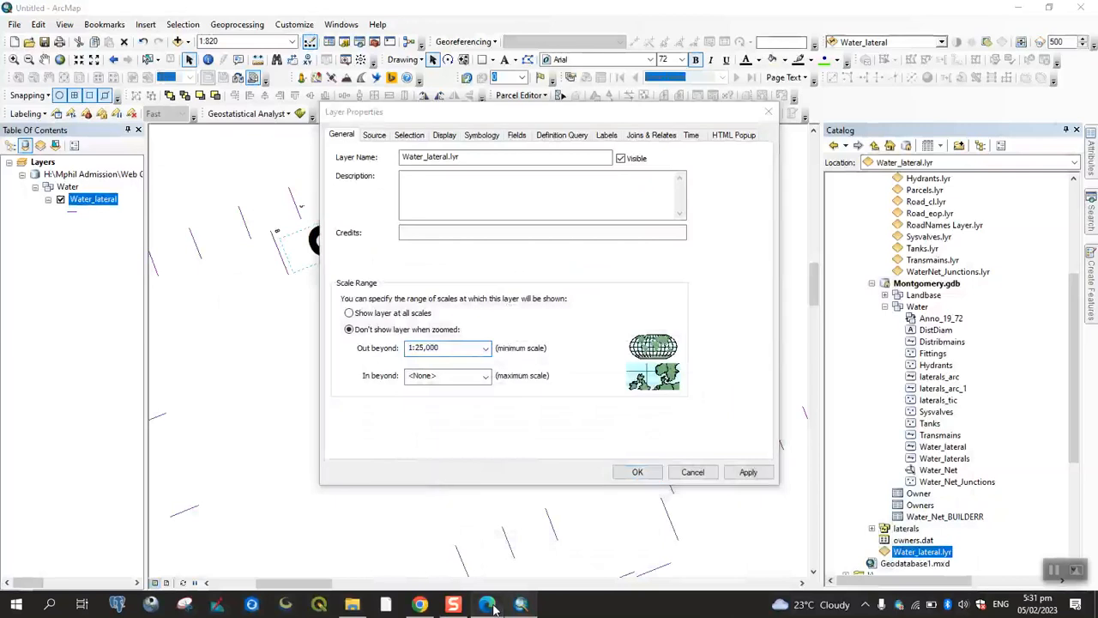
click(488, 604)
scroll(493, 610, down, 8)
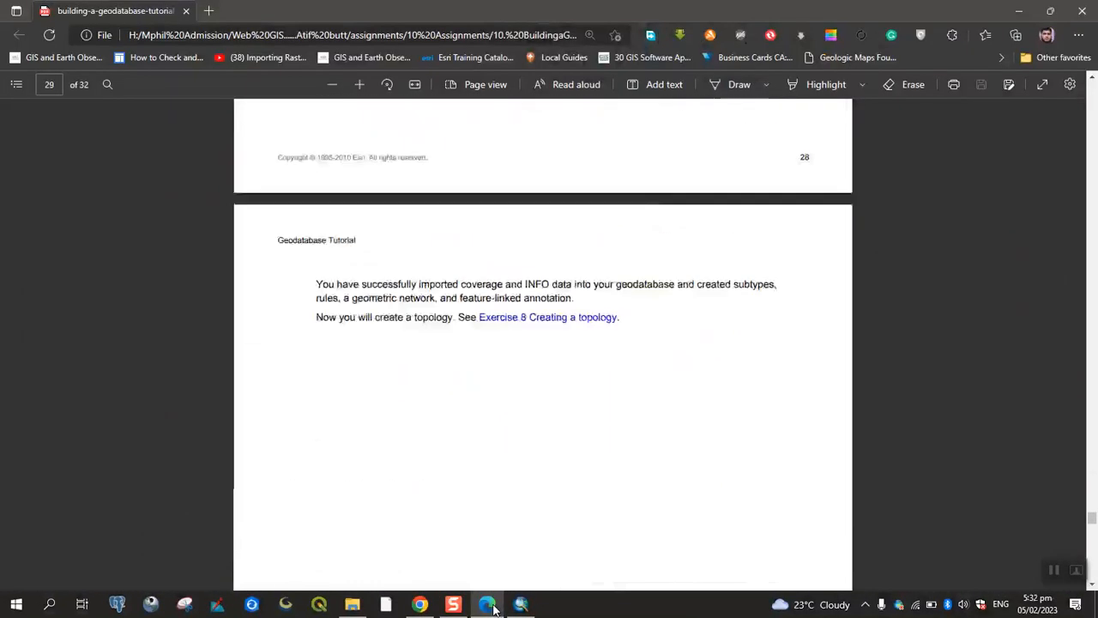
click(521, 605)
click(631, 473)
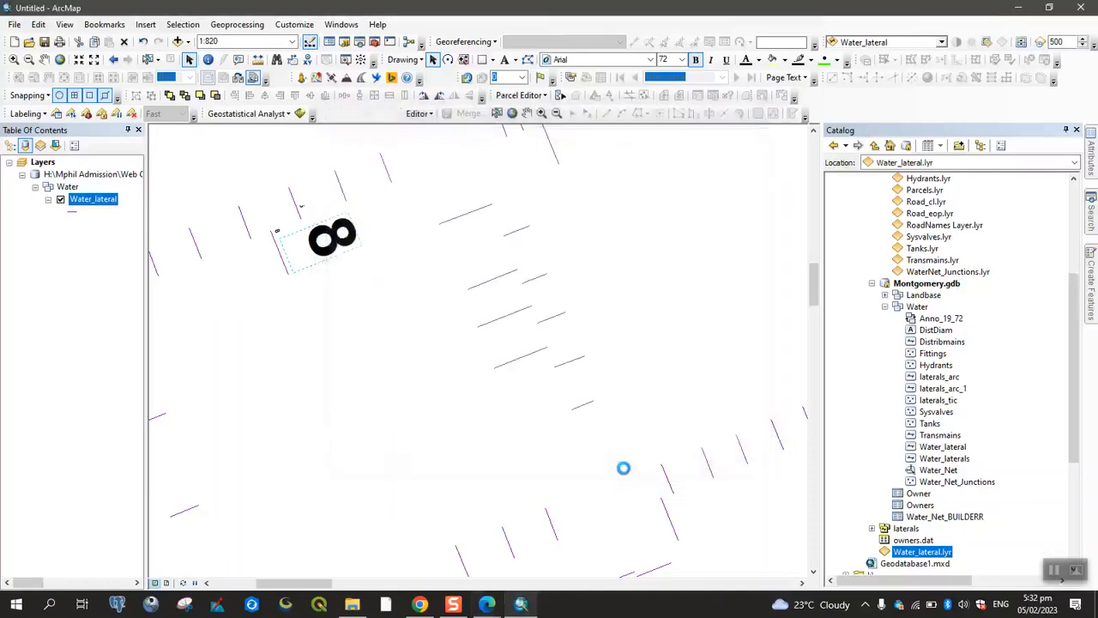
Zoom in to examine the diameter annotation along the water laterals, and review the lateral symbology instructions in the tutorial PDF.
click(541, 113)
click(579, 326)
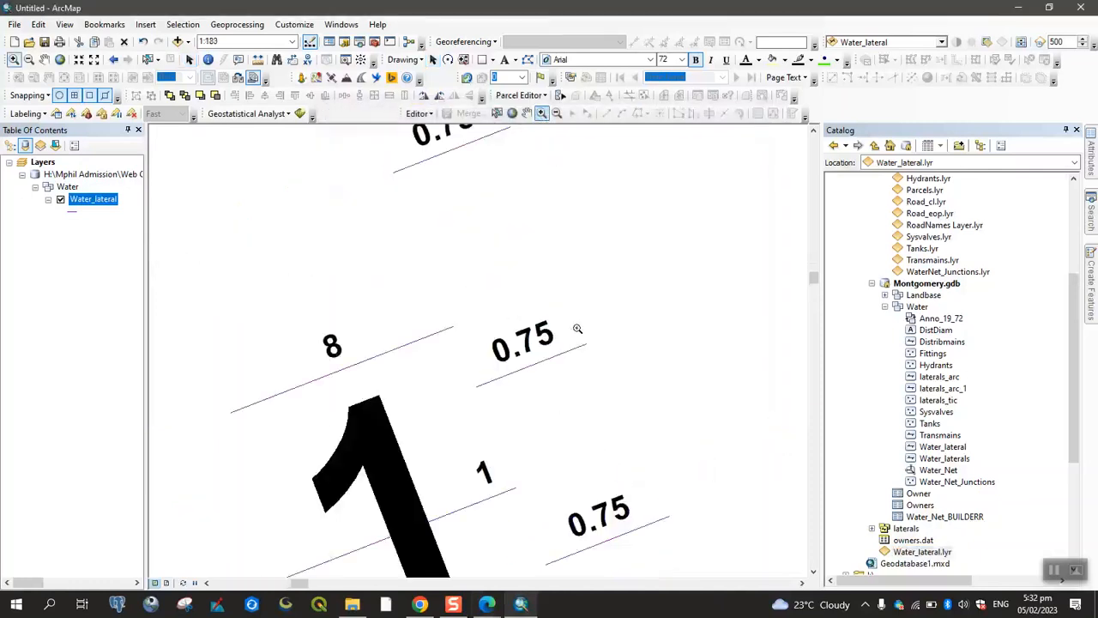
drag(440, 319, 686, 426)
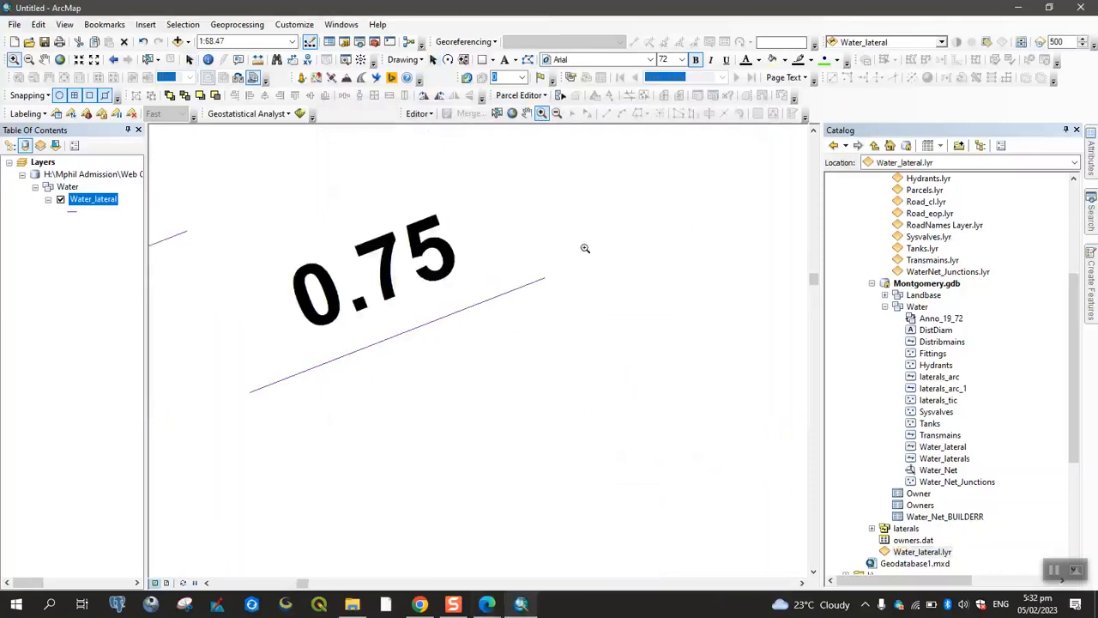
click(557, 113)
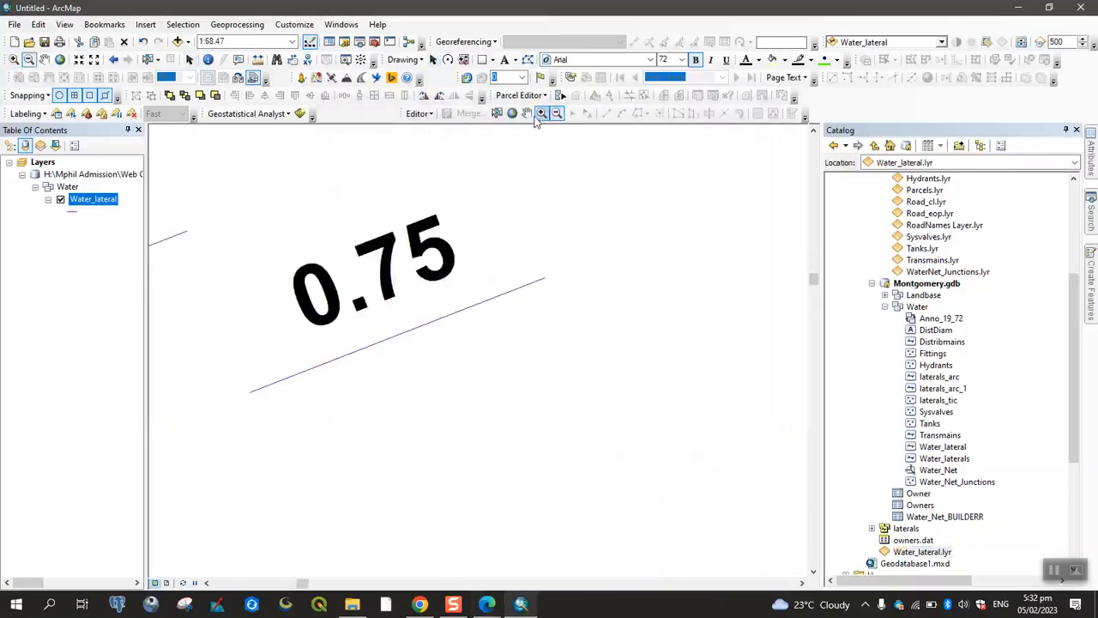
click(513, 113)
click(489, 602)
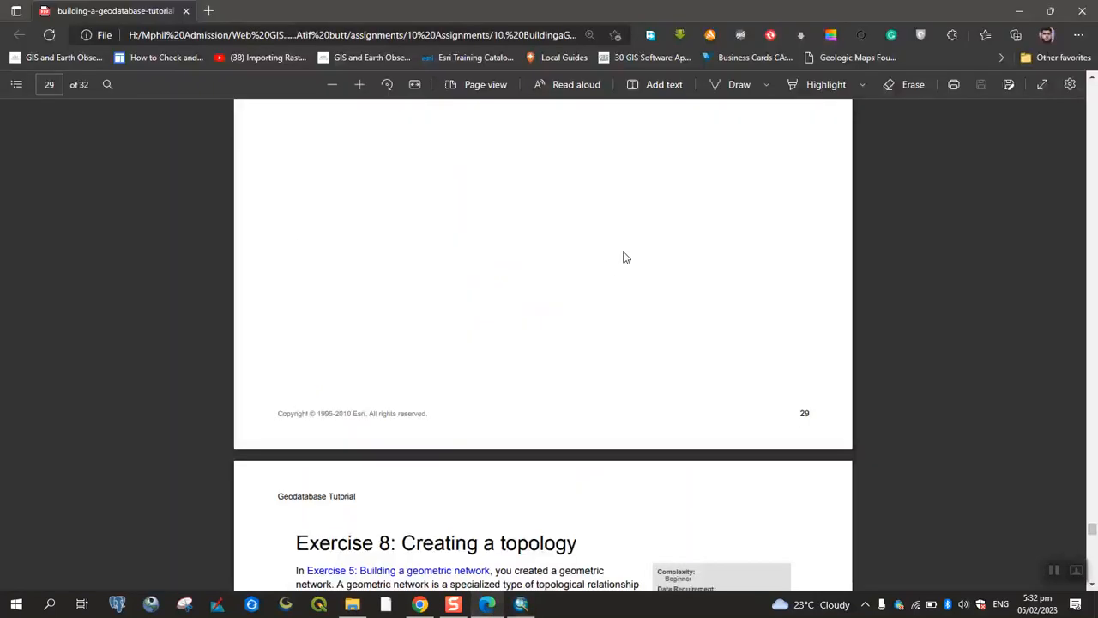
scroll(605, 298, up, 20)
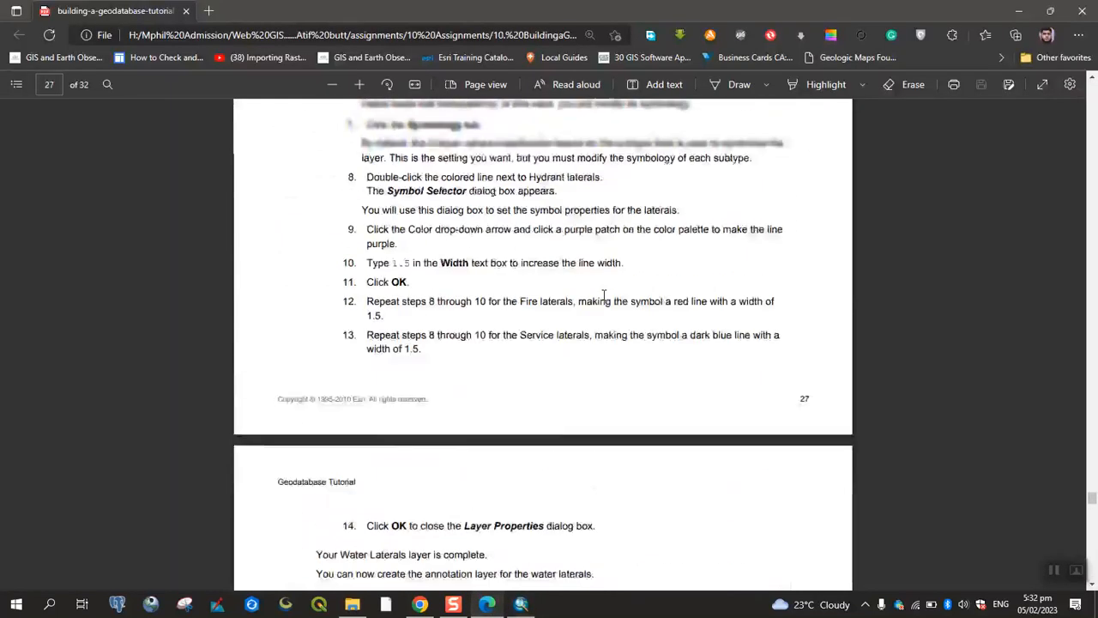